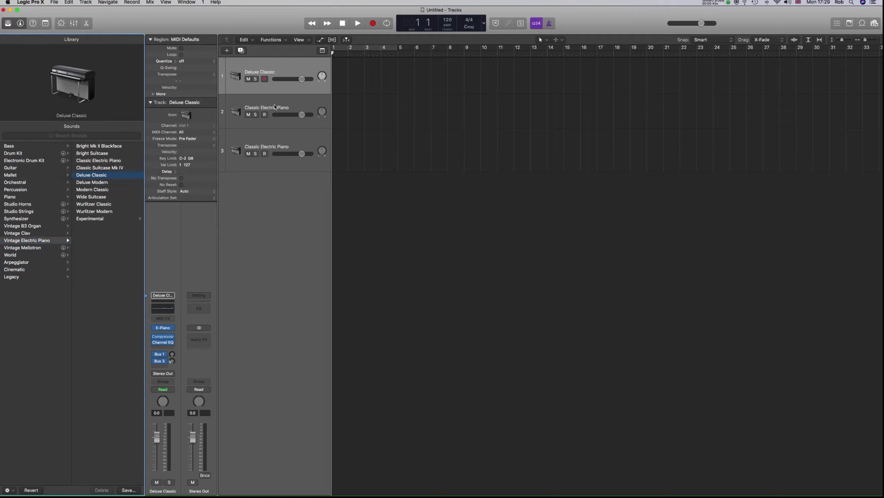
Step: Assign the Deluxe Classic electric piano sound to track 2 and the Stinger Bass sound to track 3
click(237, 122)
click(125, 175)
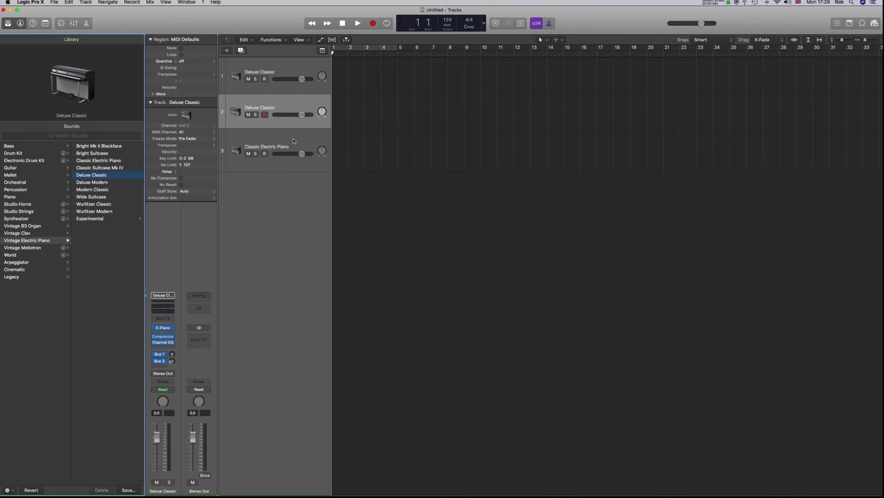
click(286, 141)
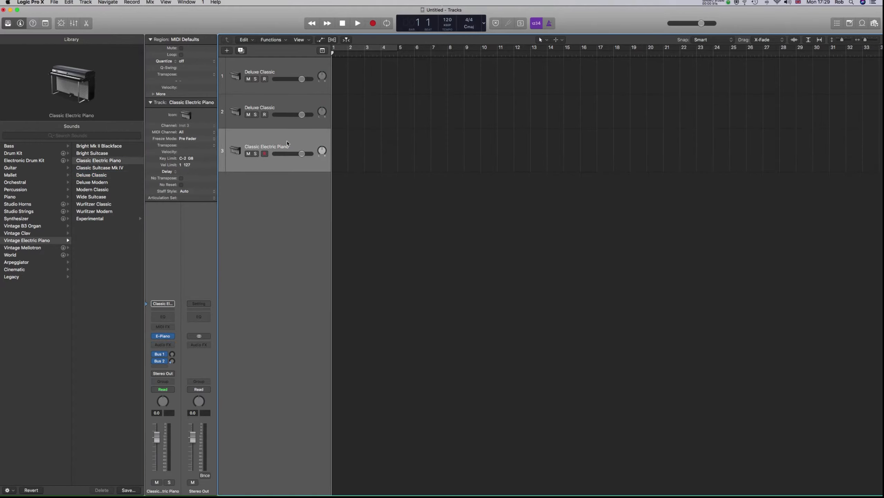
click(41, 148)
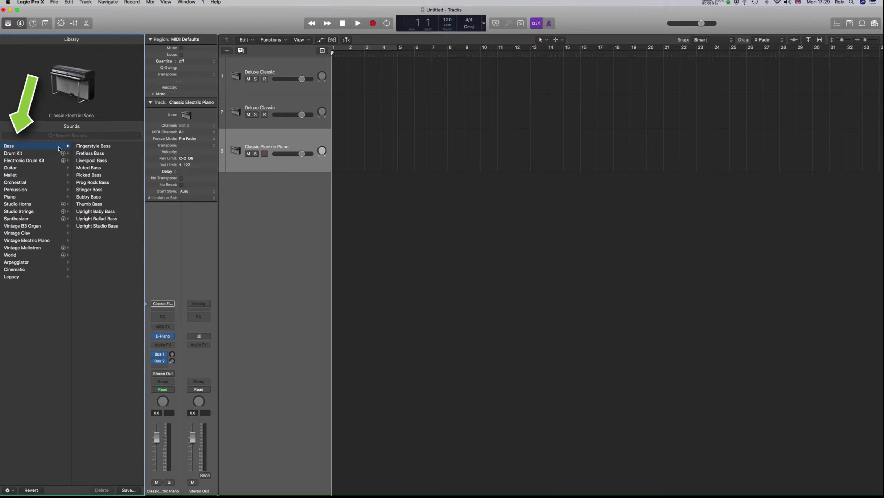
click(92, 191)
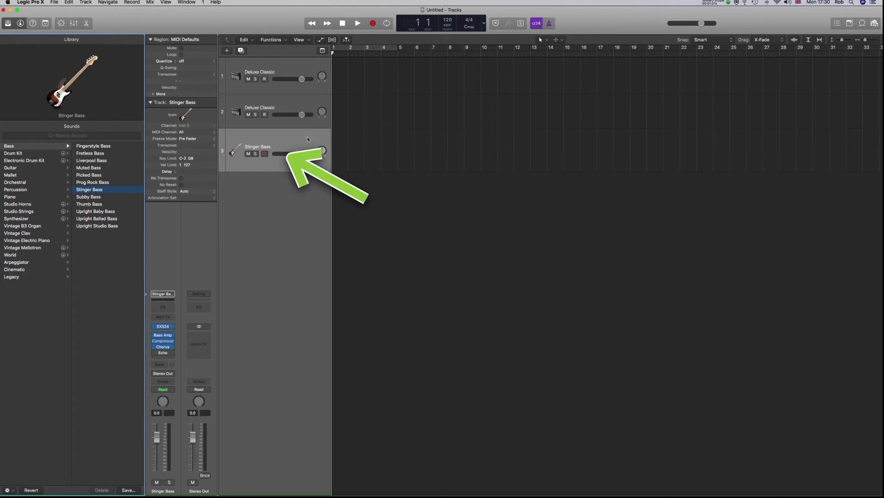
Step: Add a Drummer track with a taller lane and move its region to start at bar 3
click(87, 3)
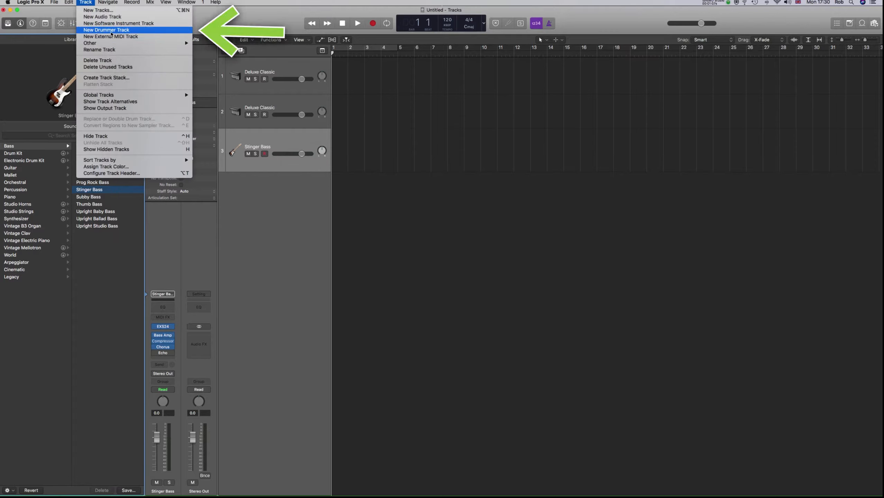
click(106, 30)
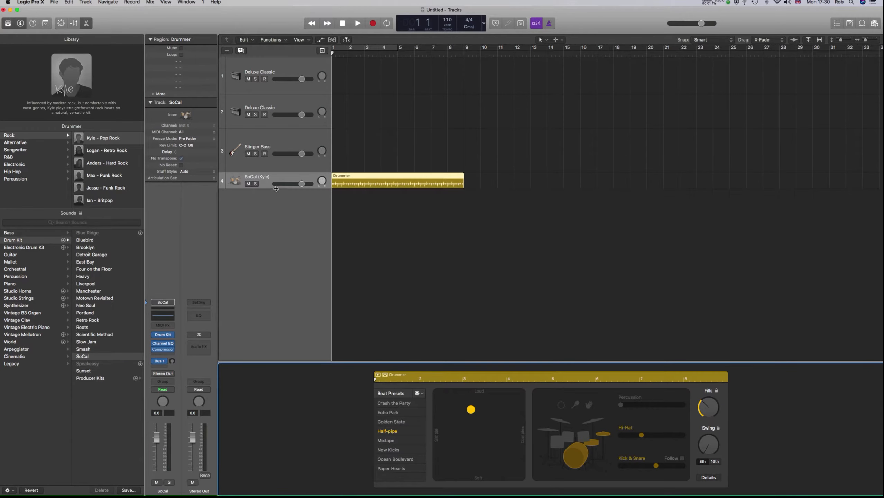
drag(276, 189, 276, 206)
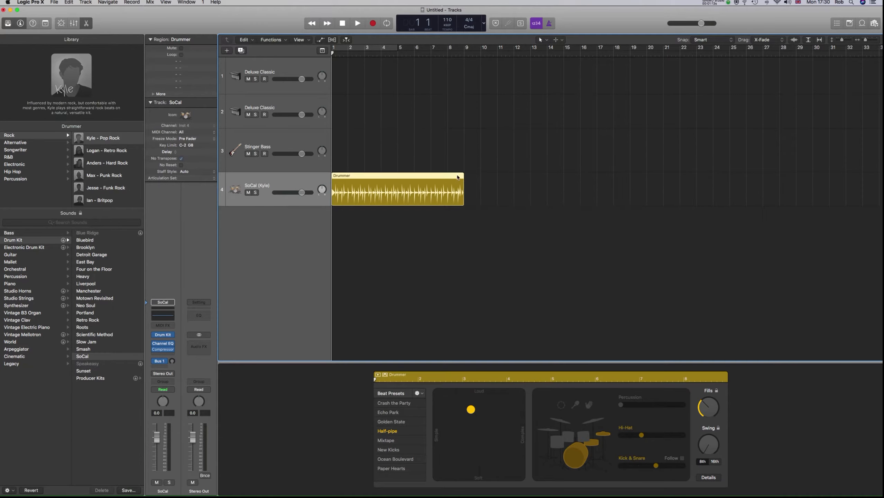
drag(353, 177, 386, 178)
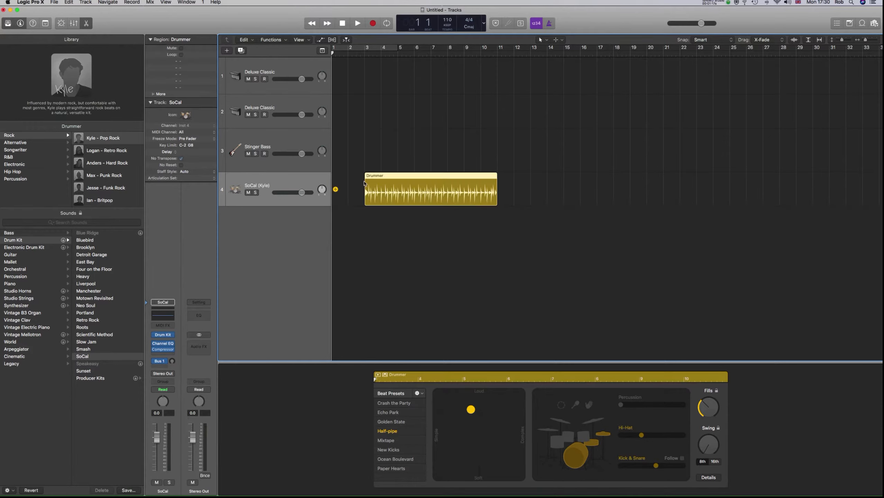
Step: Place the playhead at bar 11 and copy the Drummer region so the duplicate starts there
click(365, 53)
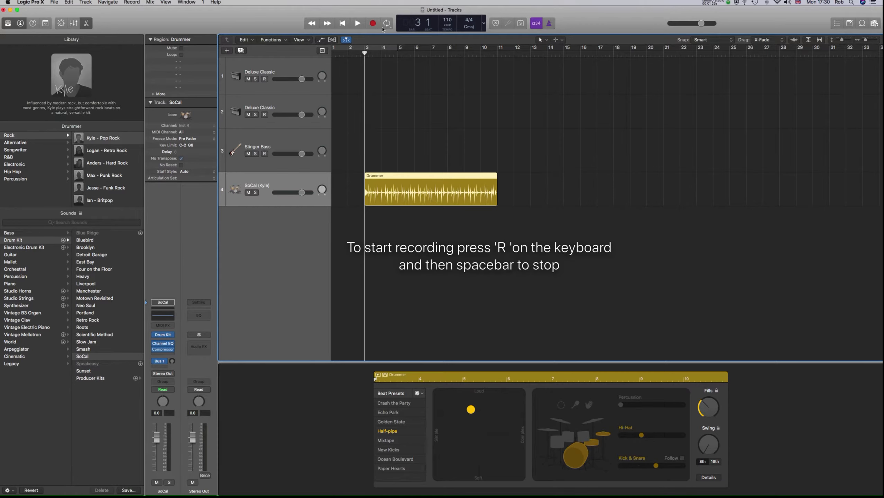
click(348, 52)
click(365, 53)
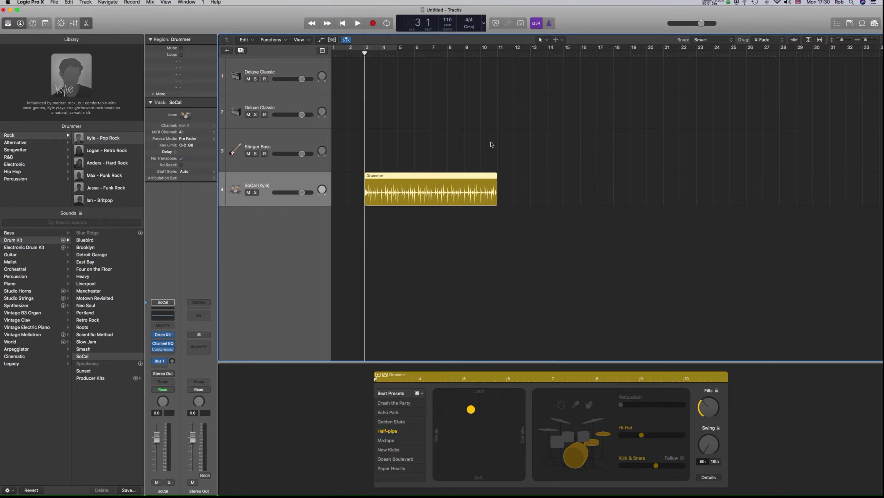
click(498, 52)
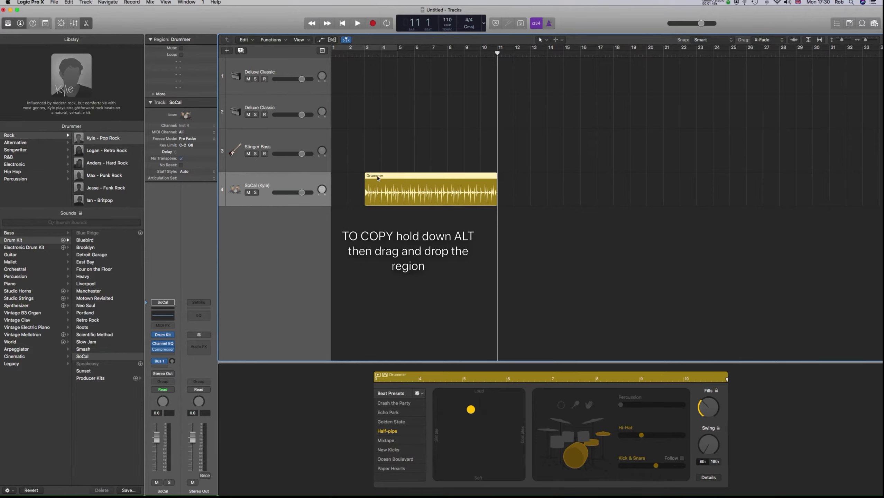
drag(377, 178, 513, 180)
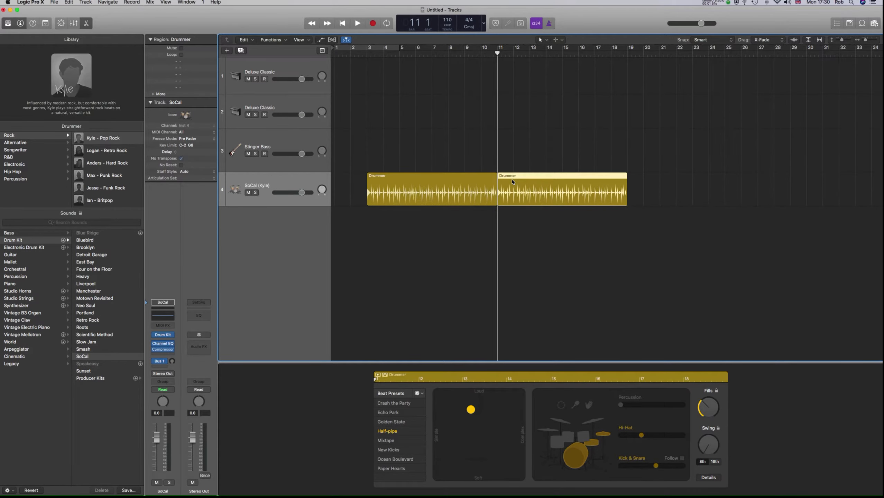
click(534, 244)
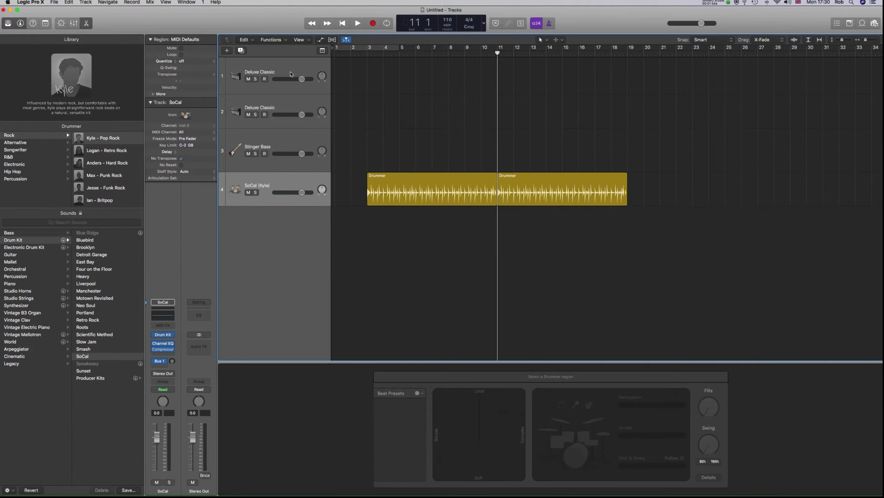
Step: Select the first Deluxe Classic track and set the playhead to bar 3
click(289, 74)
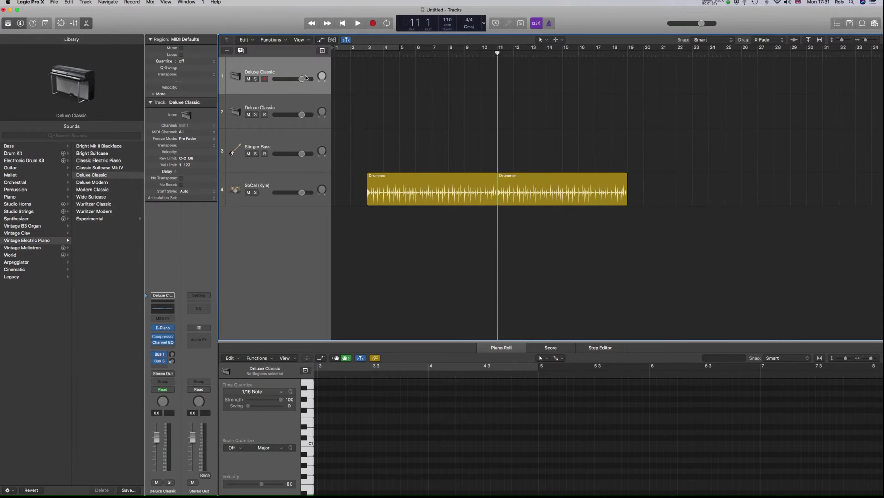
click(367, 55)
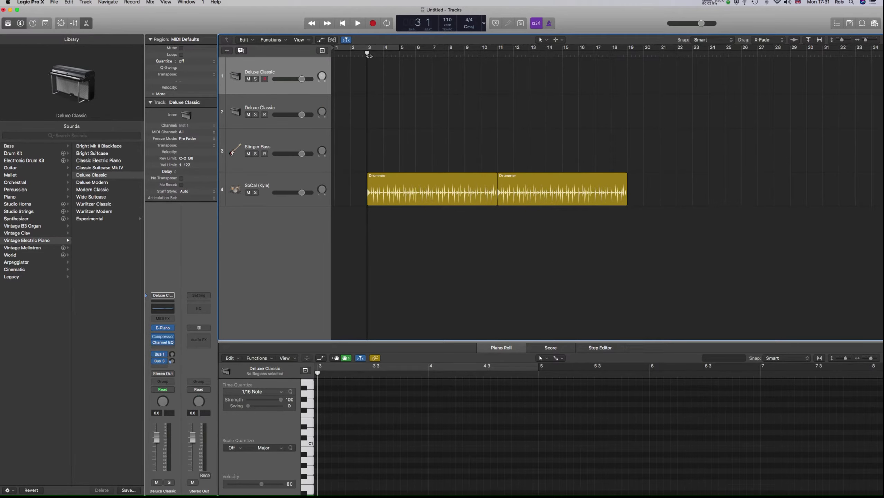
scroll(370, 74, right, 1)
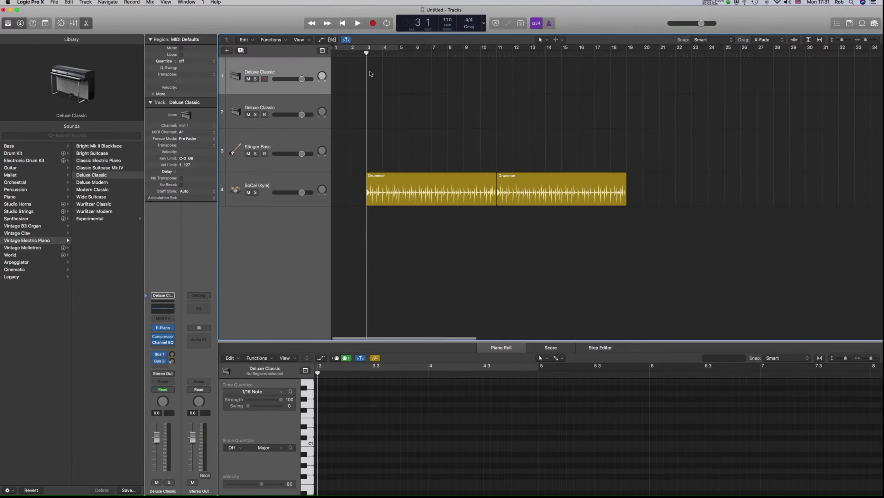
Step: Show the on-screen keyboard over the arrangement and audition D notes with the Deluxe Classic sound
click(191, 3)
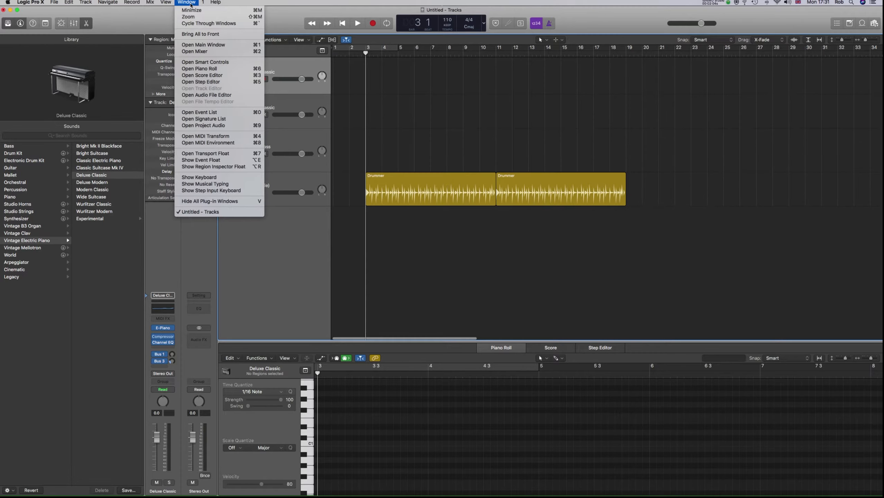
click(217, 179)
drag(449, 228, 431, 229)
scroll(453, 284, left, 3)
scroll(437, 287, left, 9)
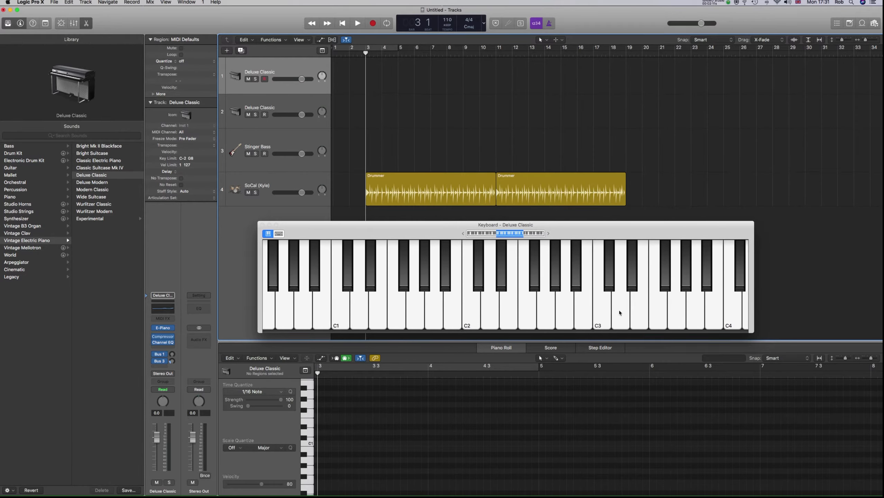
click(619, 313)
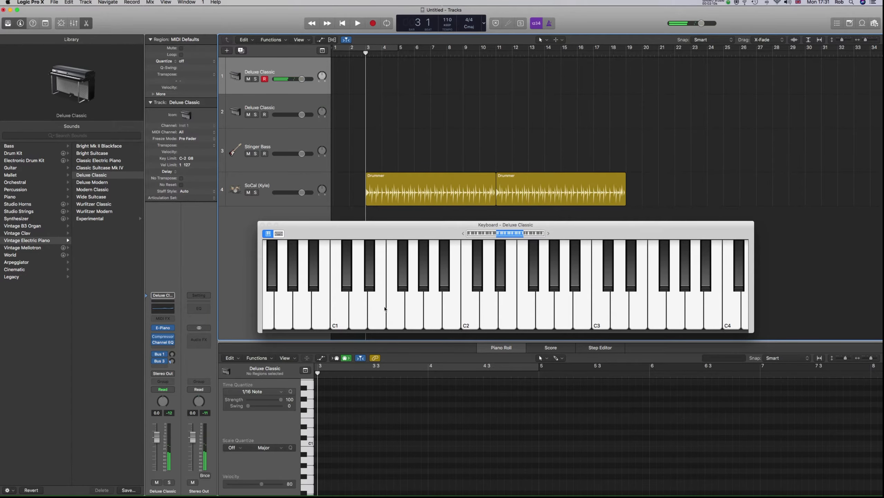
click(359, 307)
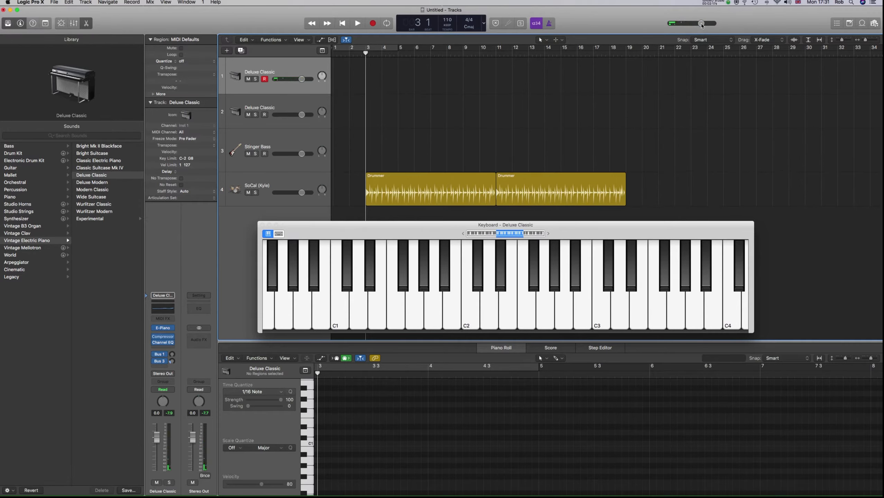
Step: Lower the master volume slightly and reduce the volumes of both Deluxe Classic tracks
drag(701, 24, 686, 27)
drag(303, 81, 295, 80)
drag(302, 115, 296, 116)
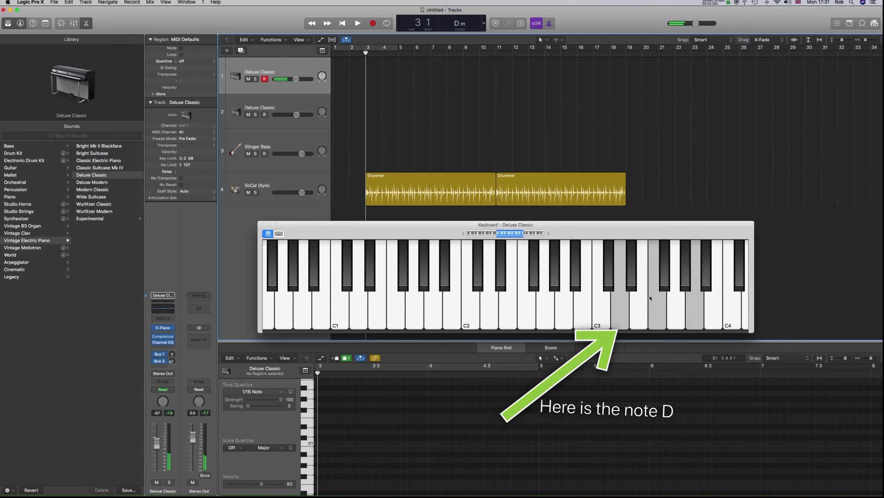
Step: Audition D#3 and E3 on the on-screen keyboard alongside the D minor chord
scroll(650, 298, right, 2)
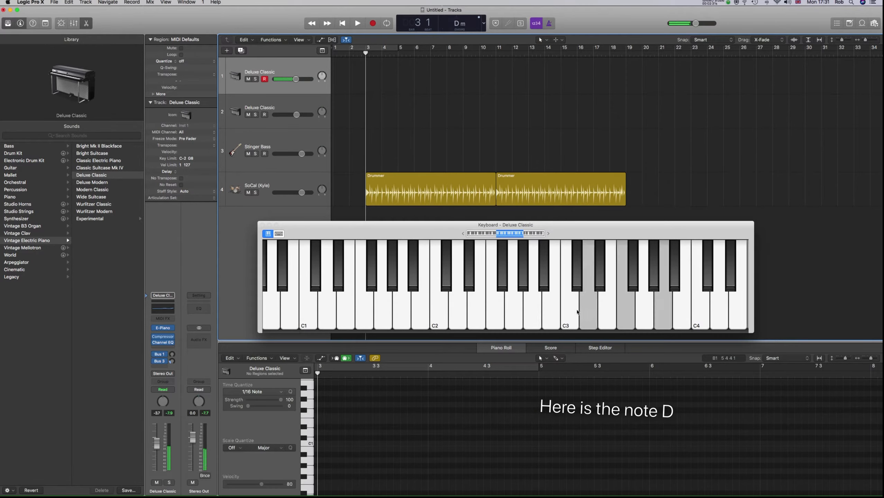
click(600, 285)
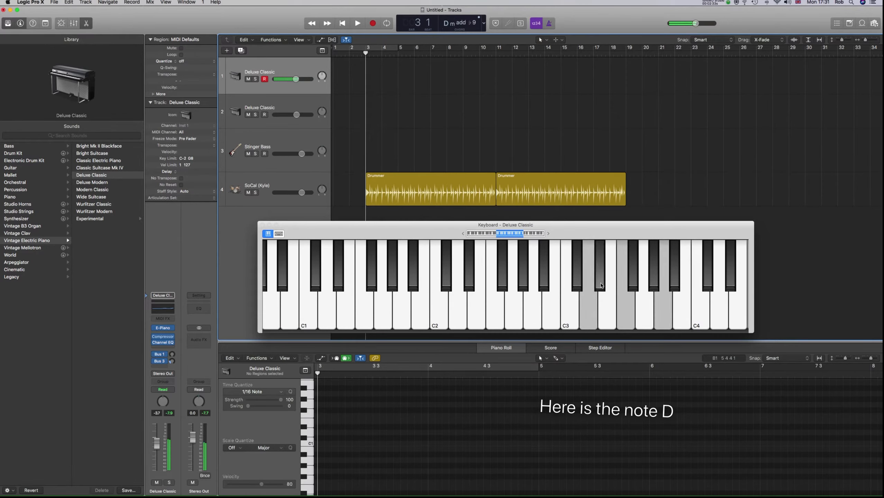
click(605, 302)
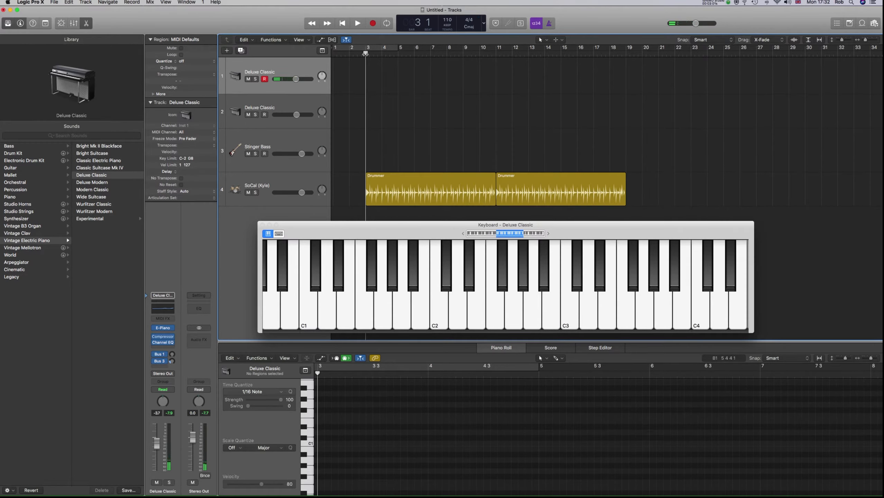
Step: Record a rhythmic D minor chord part on the first Deluxe Classic track from bar 3 through bar 6
mouse_move(365, 53)
mouse_down()
mouse_move(431, 53)
mouse_move(363, 53)
mouse_up()
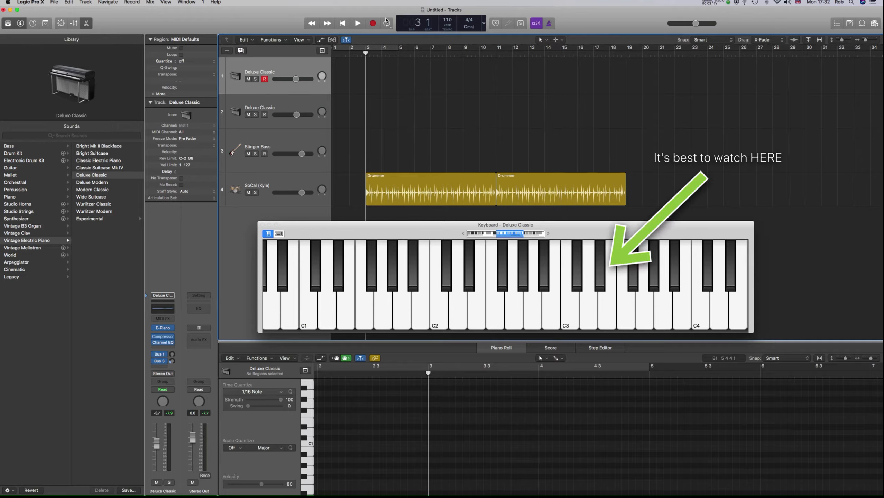
click(373, 24)
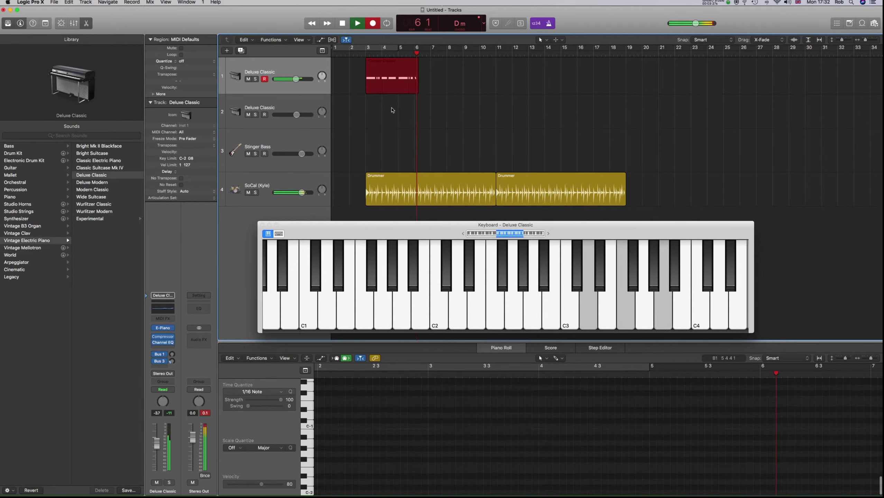
key(space)
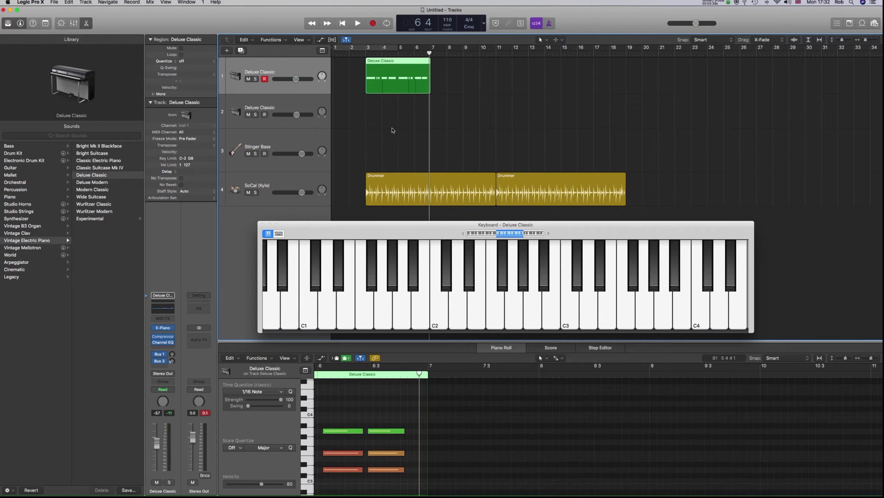
Step: Quantize all notes of the D minor region on the first Deluxe Classic track to 1/8 notes
scroll(412, 448, left, 5)
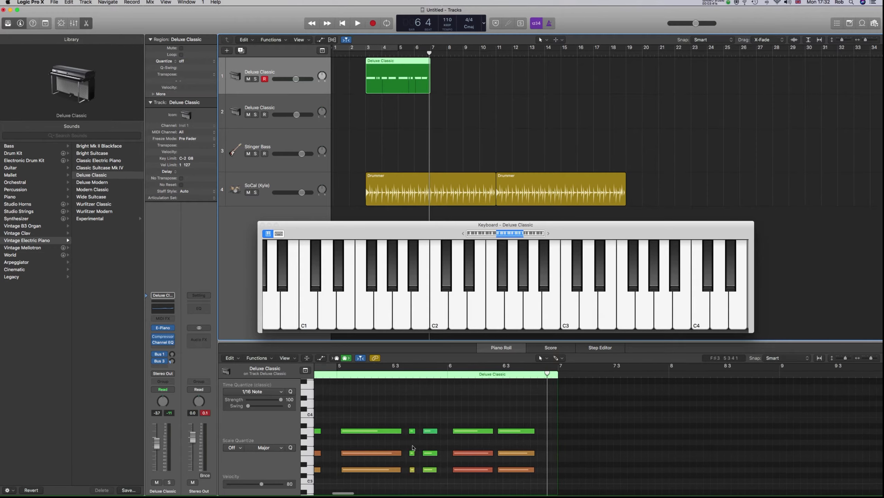
scroll(412, 449, left, 5)
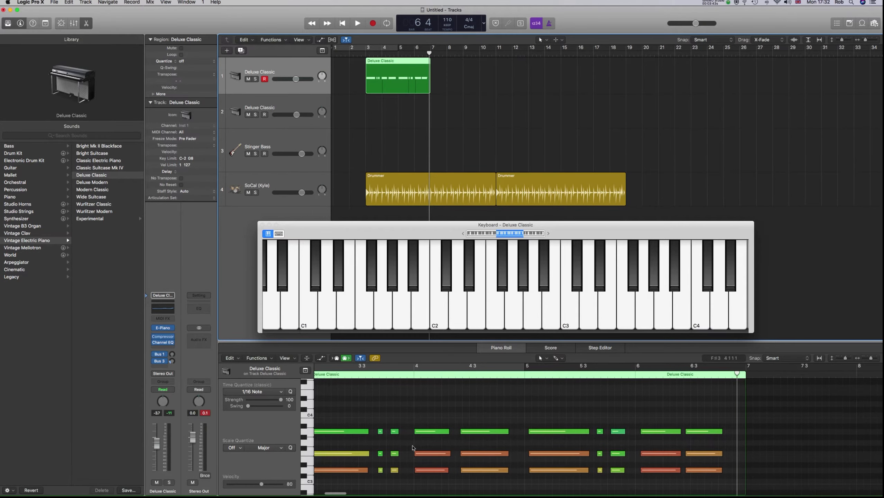
scroll(412, 448, left, 2)
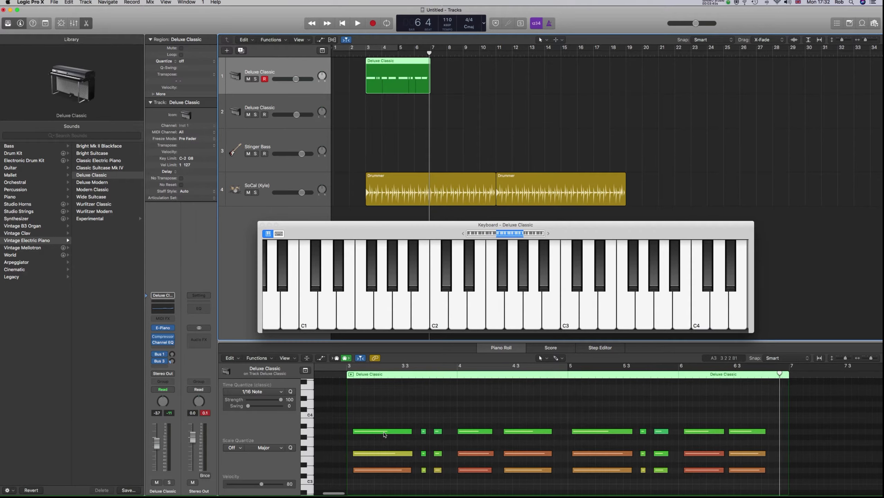
scroll(385, 435, right, 1)
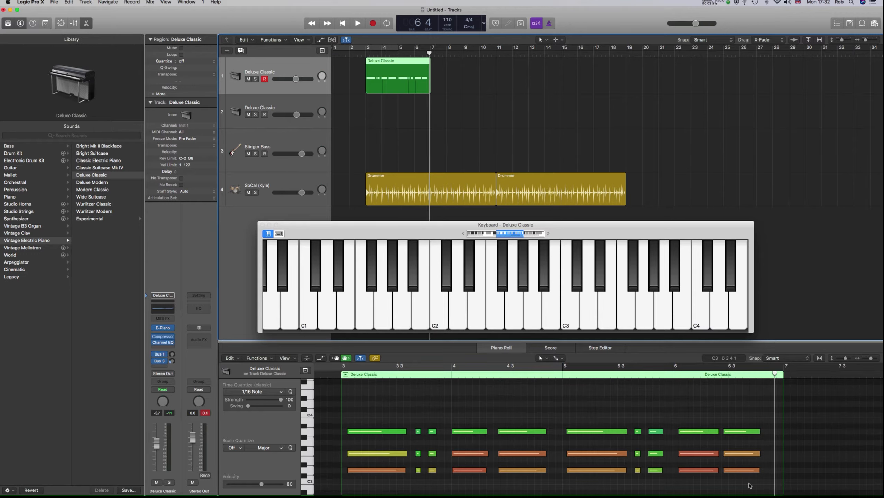
scroll(742, 484, down, 2)
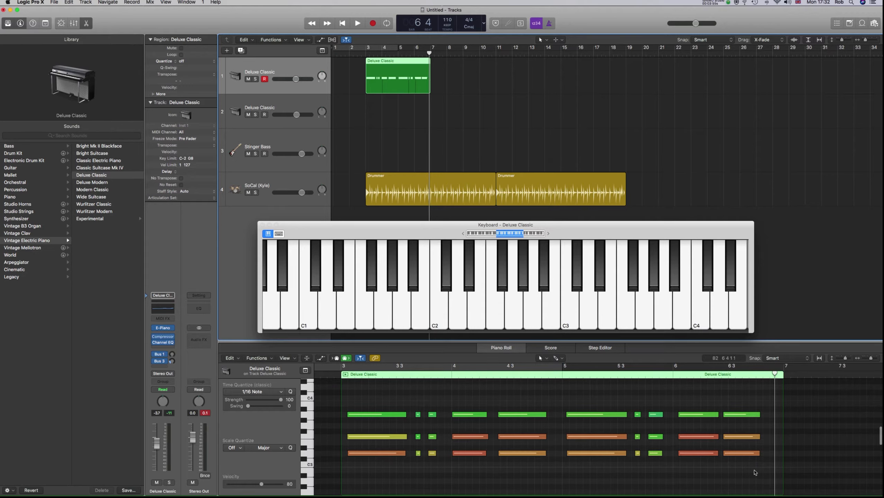
drag(755, 471, 358, 406)
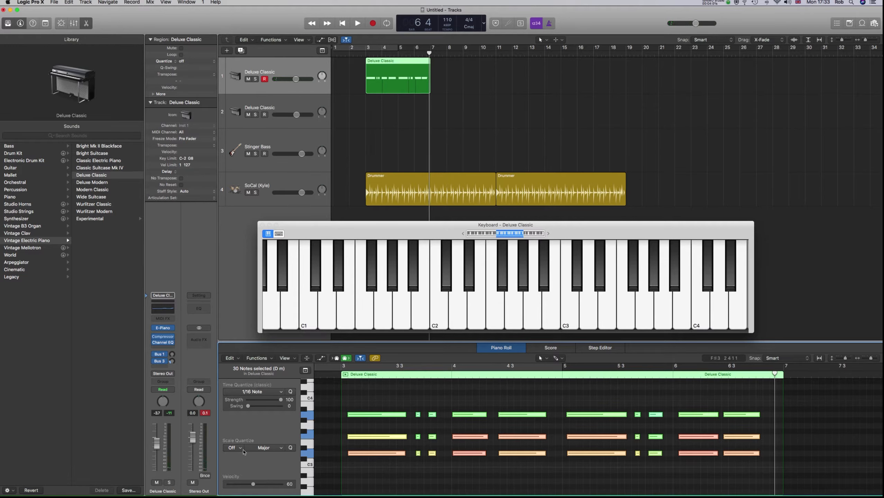
scroll(243, 450, right, 1)
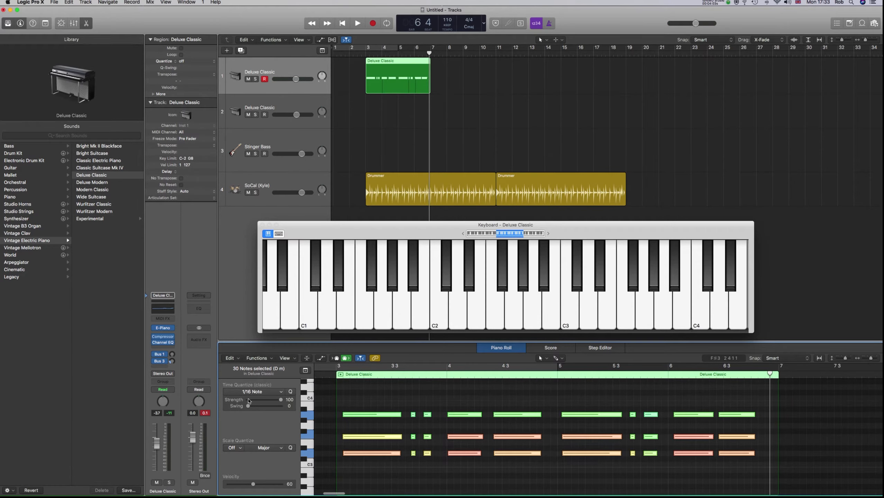
click(256, 393)
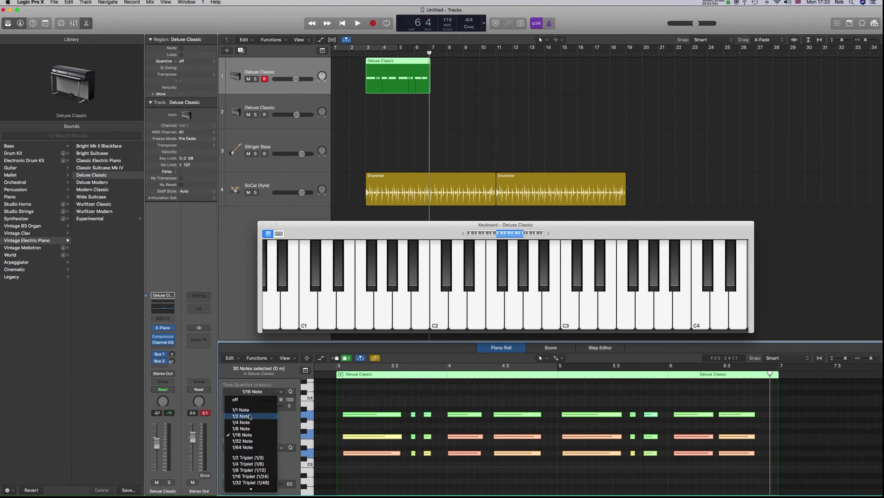
click(247, 429)
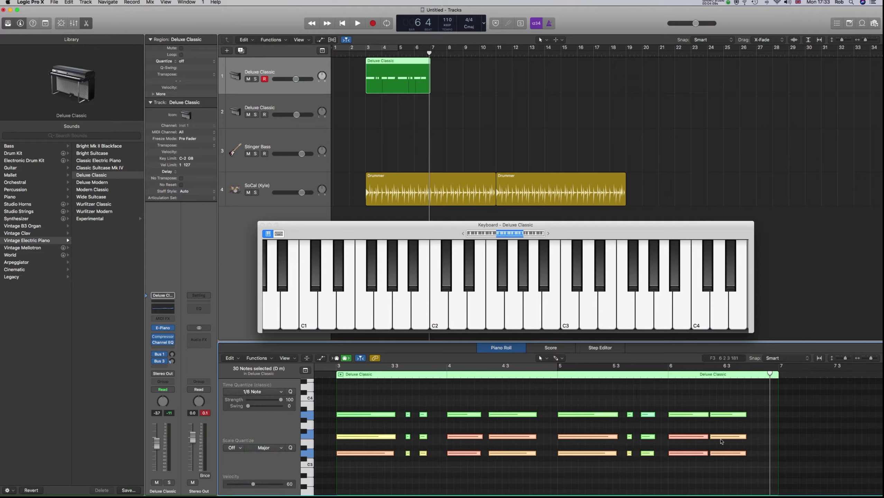
Step: Record a rhythmic G major chord part on the second Deluxe Classic track from bar 7 through bar 10
click(448, 107)
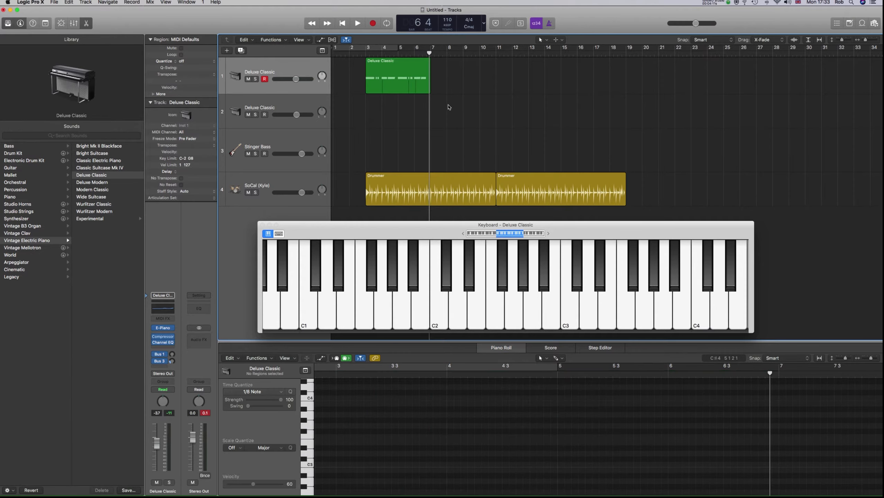
click(345, 109)
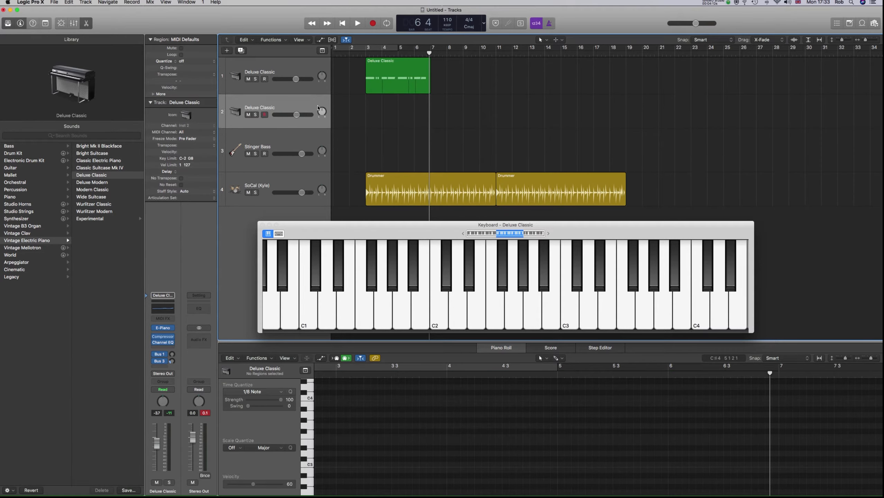
click(400, 74)
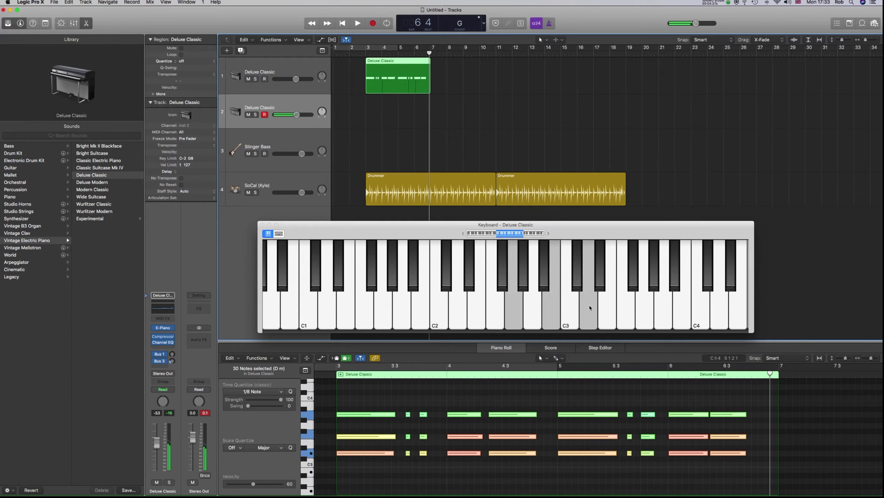
click(286, 107)
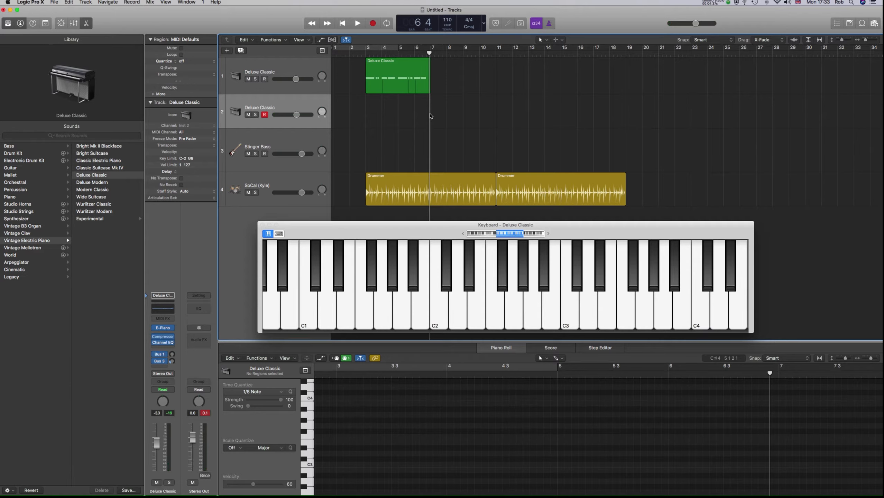
key(r)
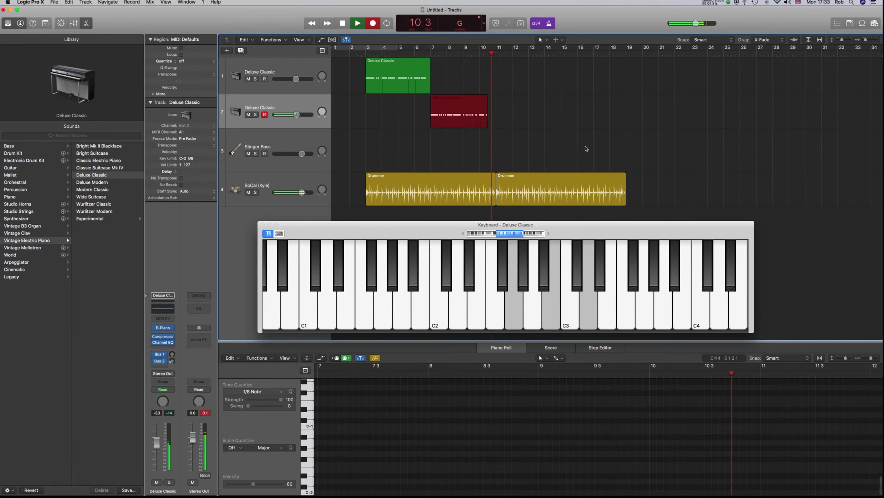
key(space)
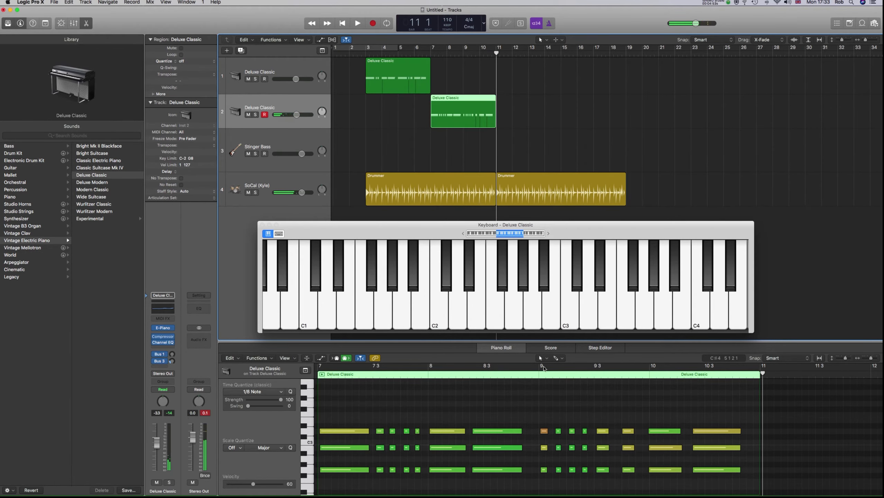
Step: Quantize all notes of the G chord region on the second Deluxe Classic track to 1/8 notes
scroll(687, 477, down, 1)
scroll(687, 477, left, 2)
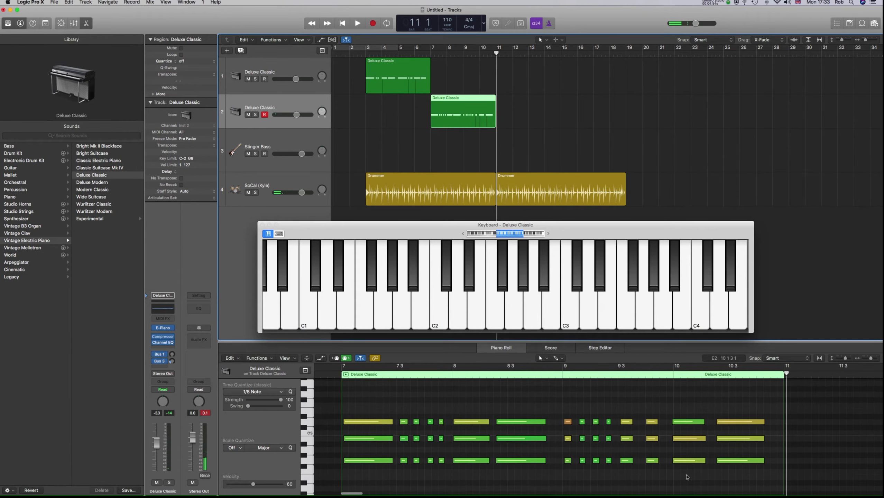
drag(752, 475, 363, 410)
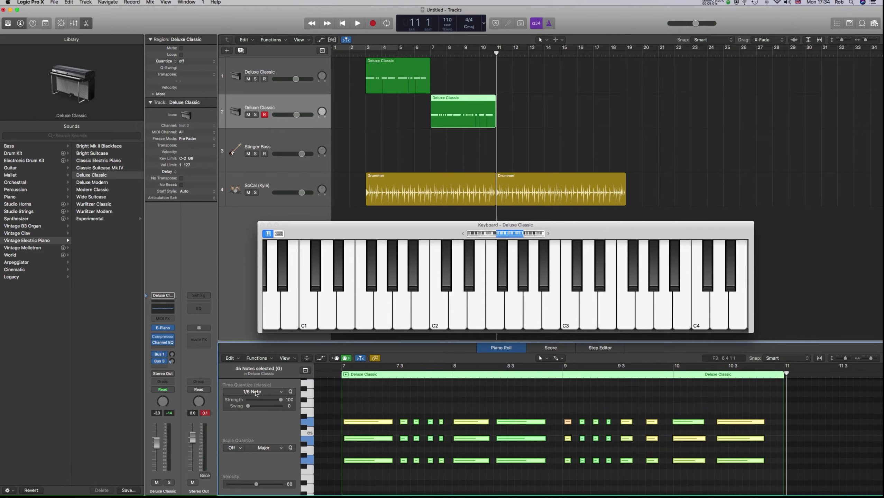
click(291, 391)
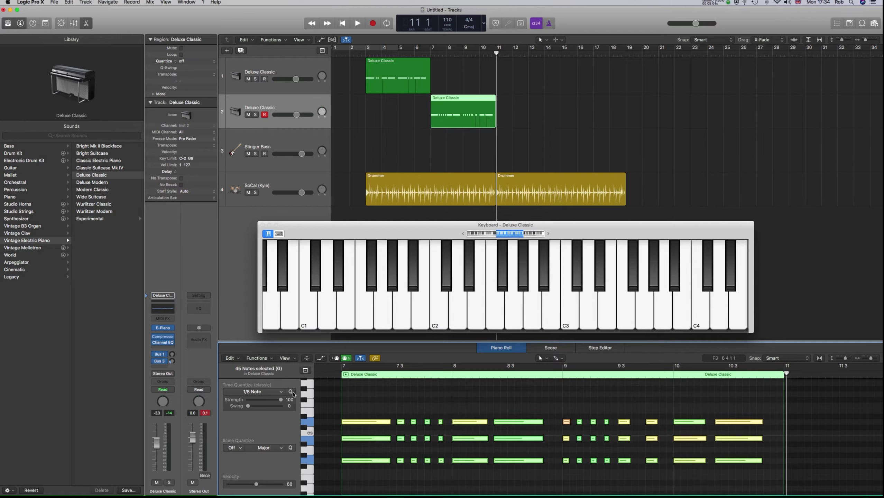
click(373, 405)
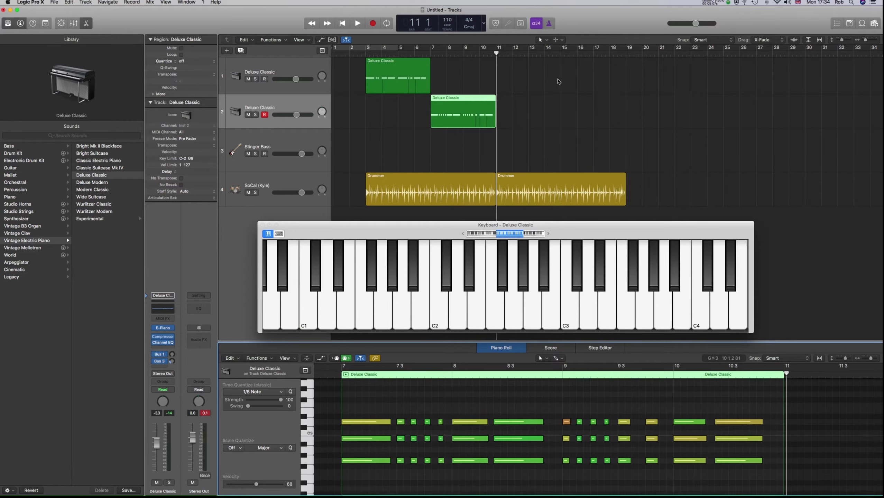
Step: Record a C major chord part on the first Deluxe Classic track from bar 11 through bar 14
click(396, 78)
click(462, 112)
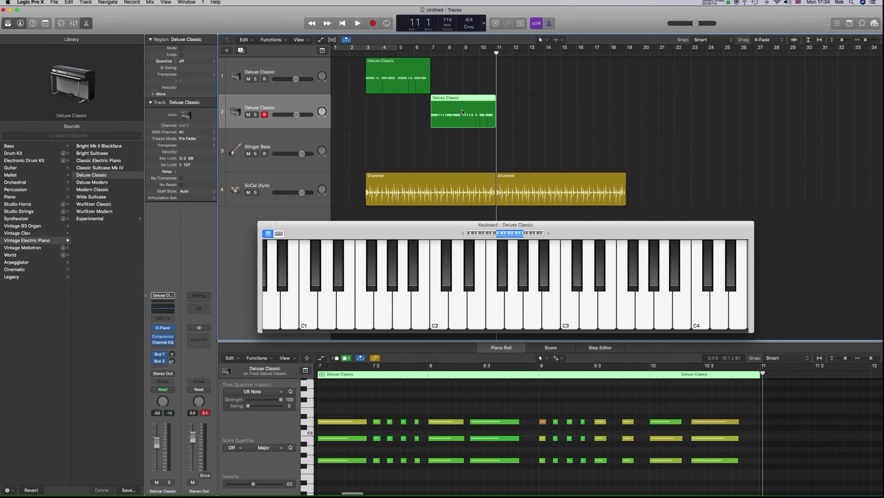
click(294, 68)
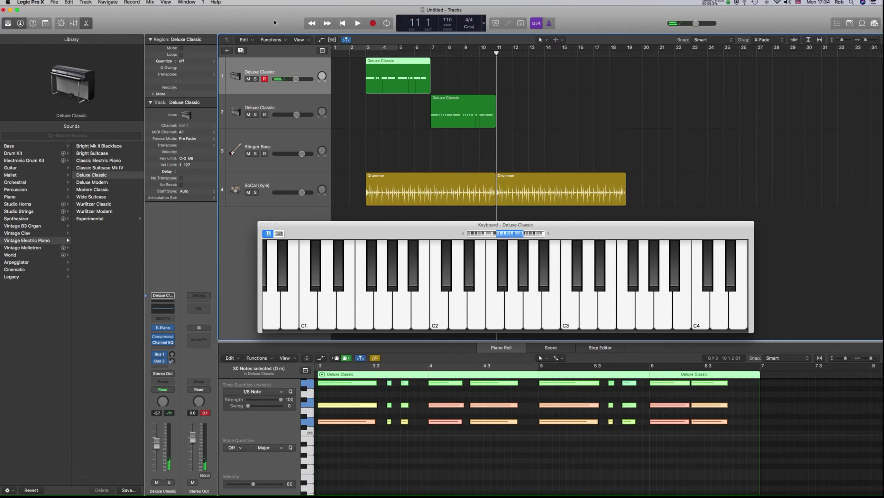
click(373, 23)
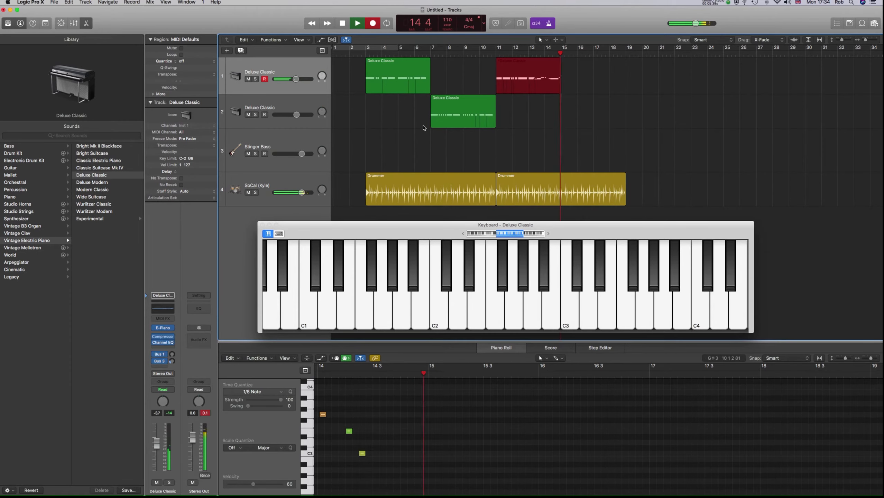
key(space)
Step: Quantize all notes of the C chord region at bars 11 to 14 to 1/8 notes
scroll(406, 416, left, 10)
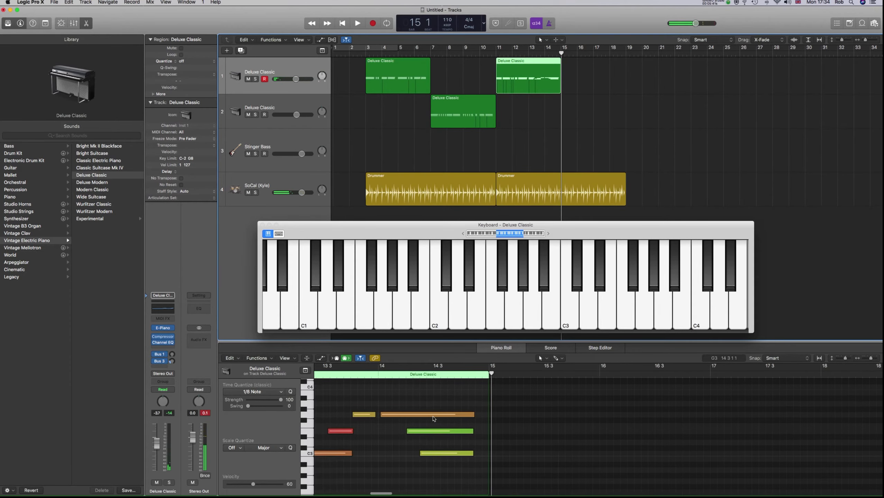
drag(634, 474, 557, 406)
drag(439, 466, 439, 411)
scroll(543, 470, left, 7)
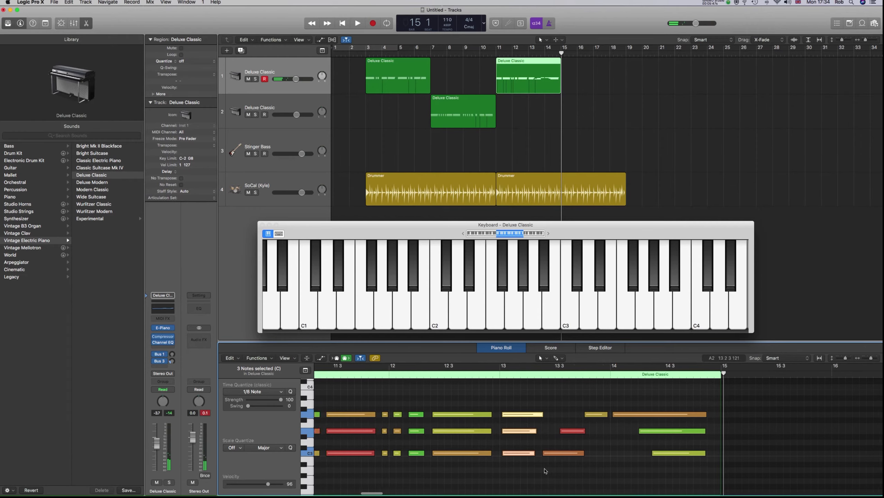
drag(769, 470, 310, 406)
click(292, 392)
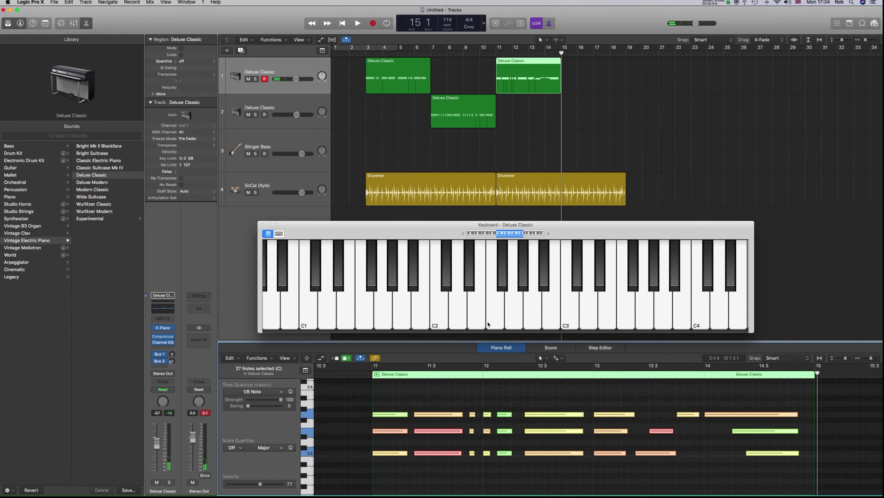
click(508, 157)
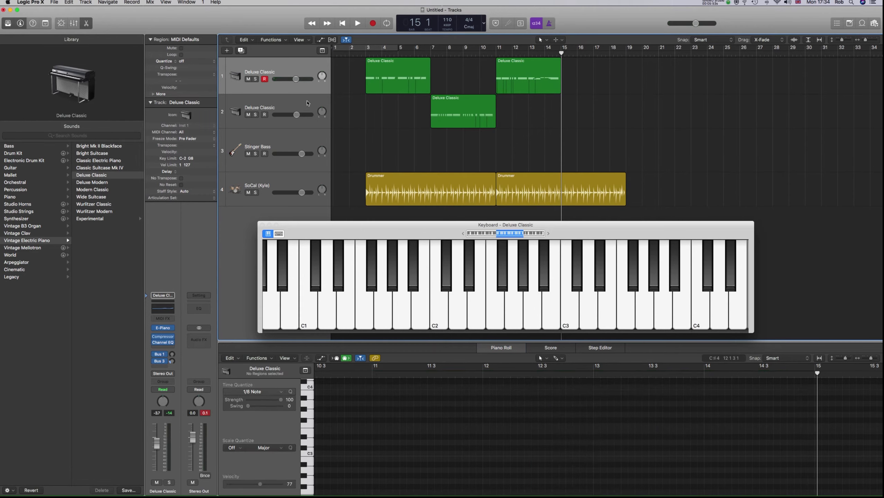
Step: Audition the A major chord and record a part with it on the second Deluxe Classic track from bar 15 through bar 18
click(307, 103)
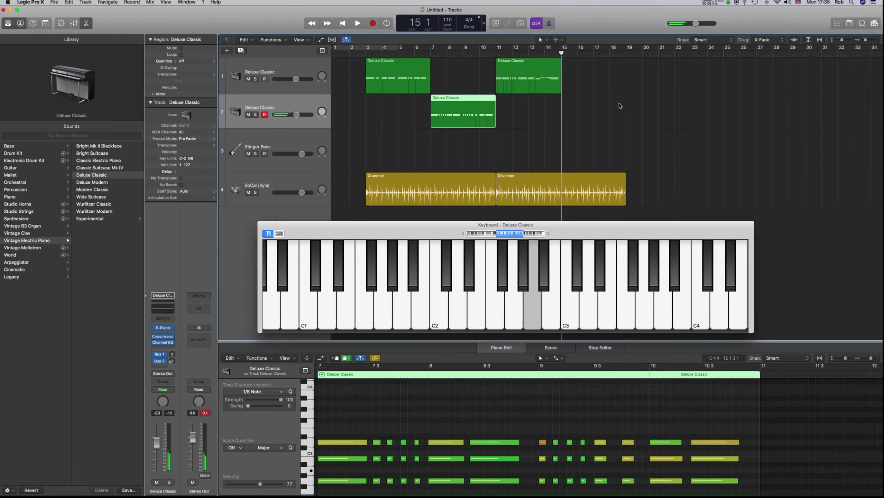
click(544, 283)
click(579, 281)
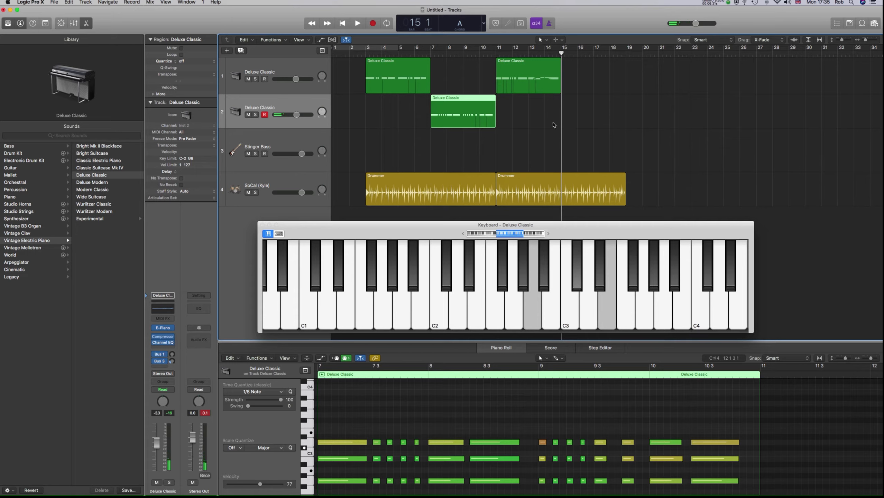
click(372, 23)
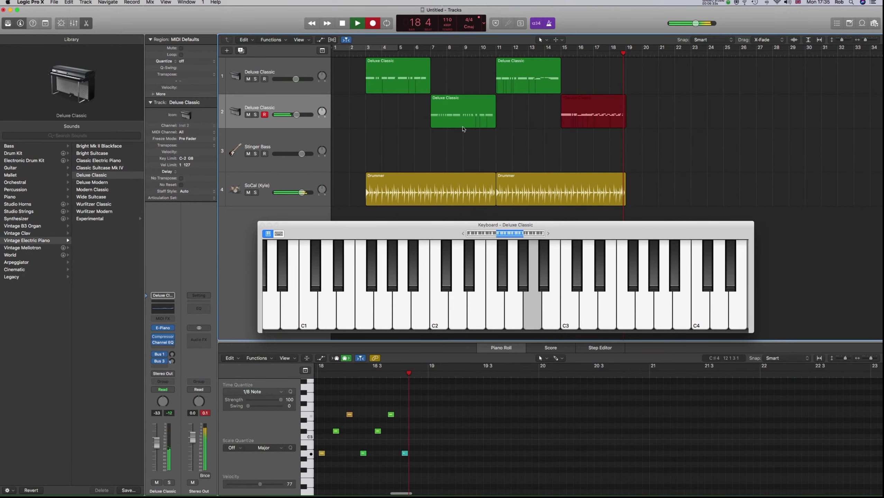
key(space)
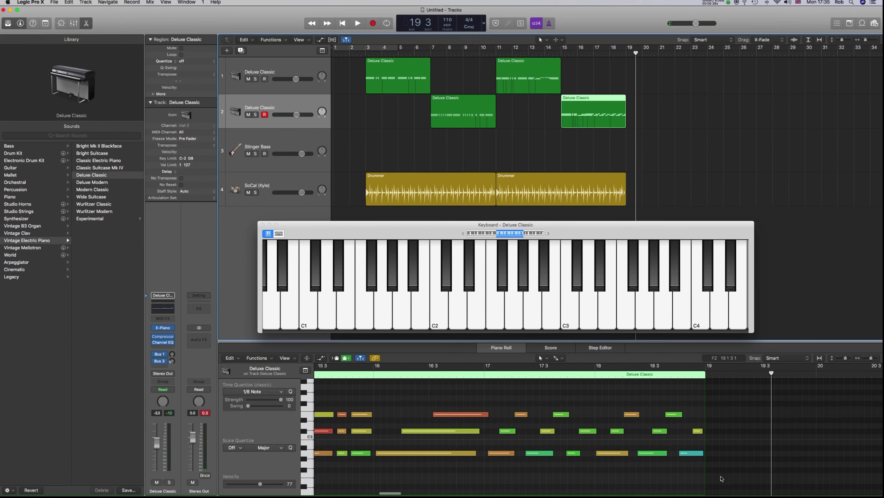
Step: Quantize all notes of the A chord region at bars 15 to 18 to 1/8 notes
scroll(737, 478, left, 4)
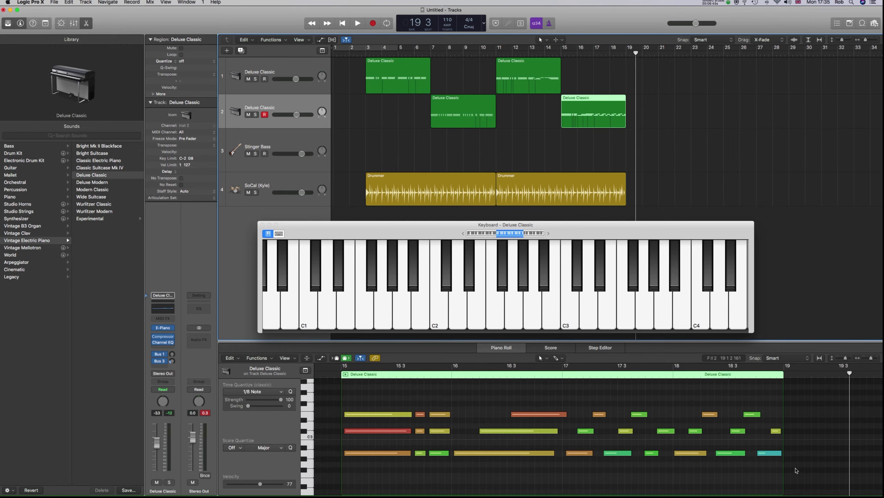
drag(796, 471, 347, 403)
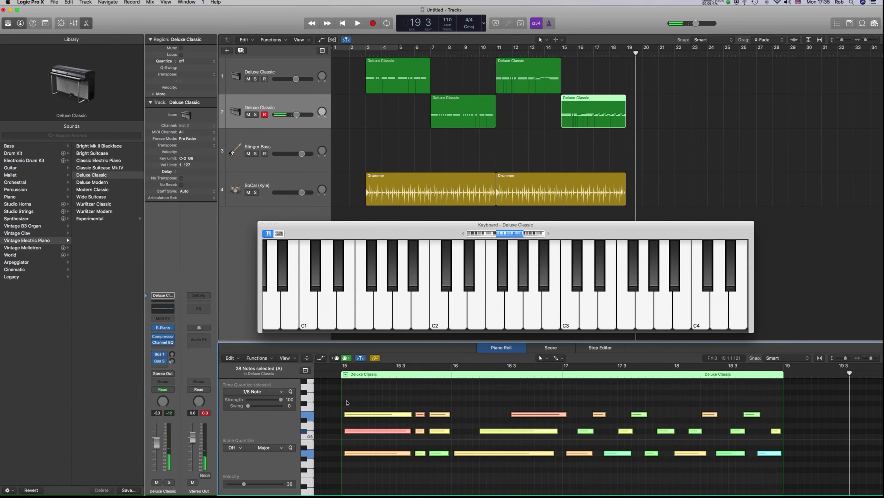
click(291, 393)
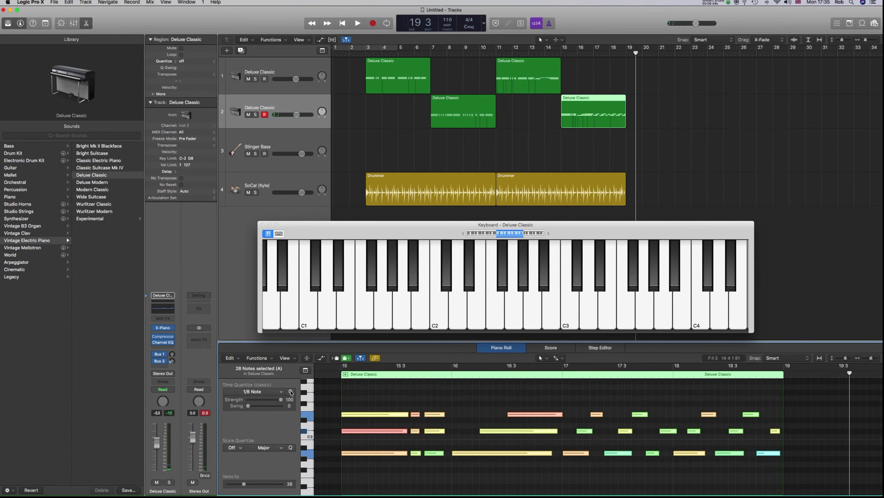
click(501, 401)
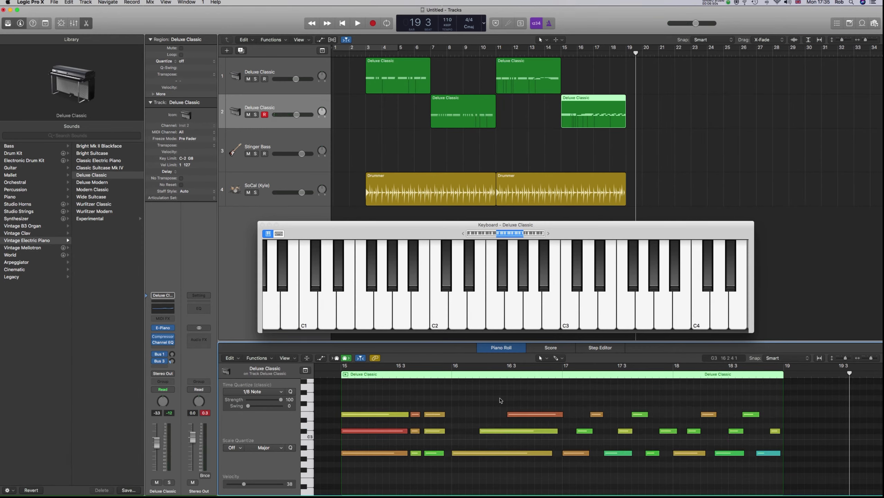
Step: Play the arrangement from bar 3 to check how the quantized chord parts sound with the drummer
click(363, 53)
key(space)
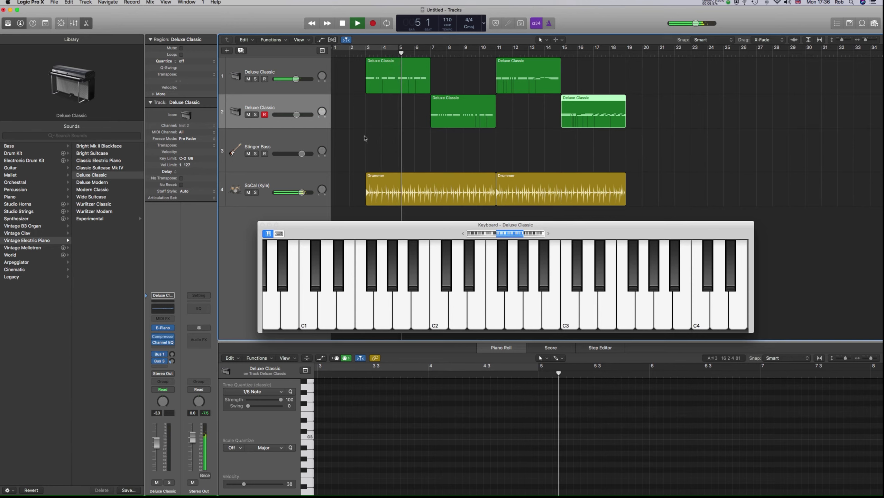
key(space)
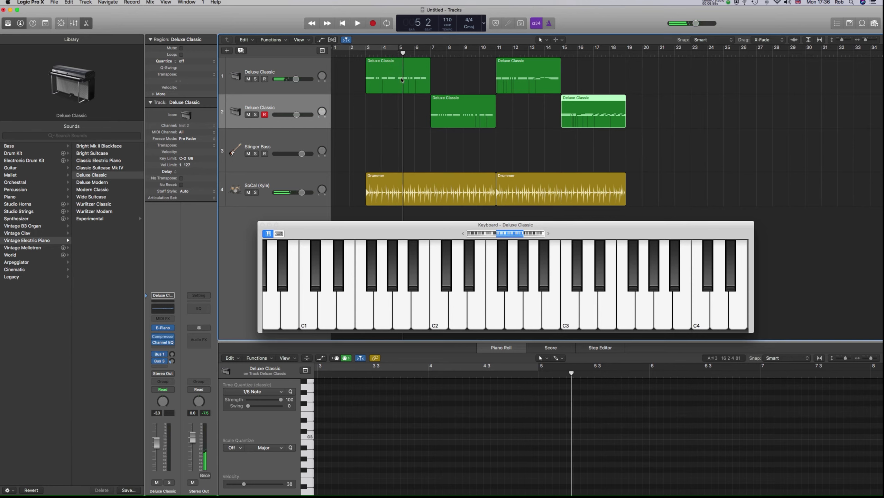
Step: Select the Stinger Bass track and audition the root notes D, G, C and A for the chord sections starting at bars 3, 7, 11 and 15
click(295, 142)
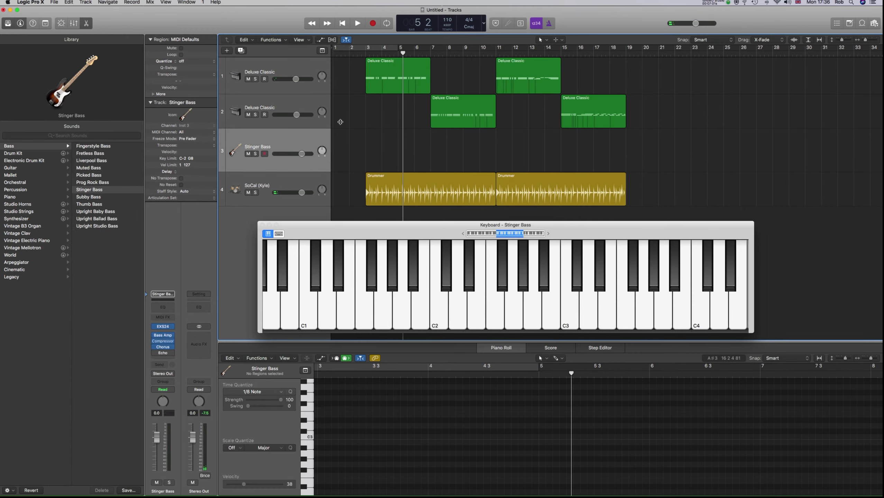
click(402, 52)
drag(401, 53, 366, 53)
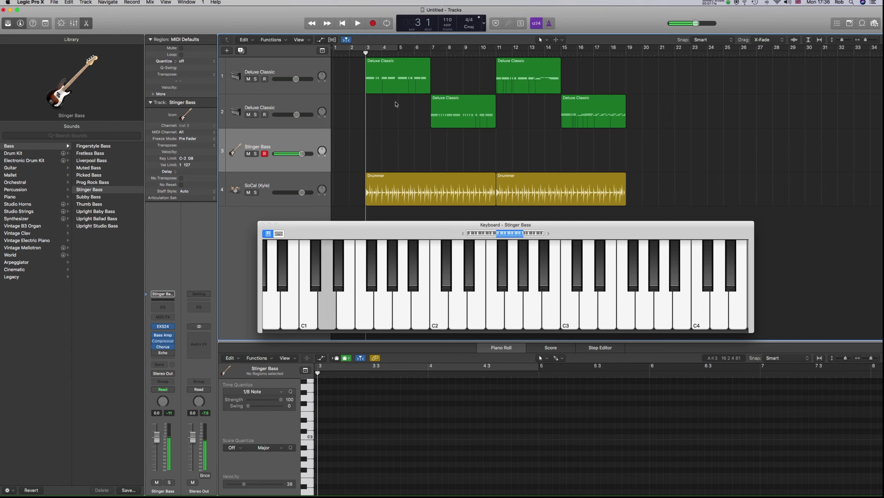
click(432, 53)
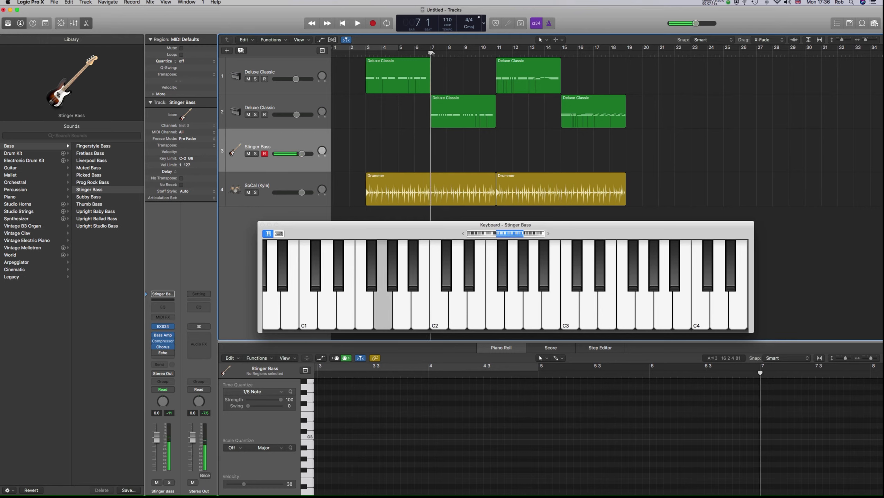
click(497, 53)
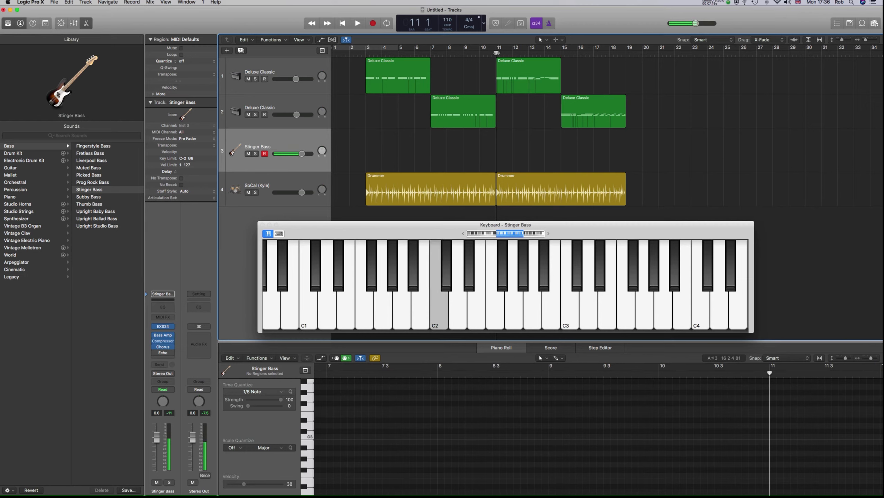
click(560, 53)
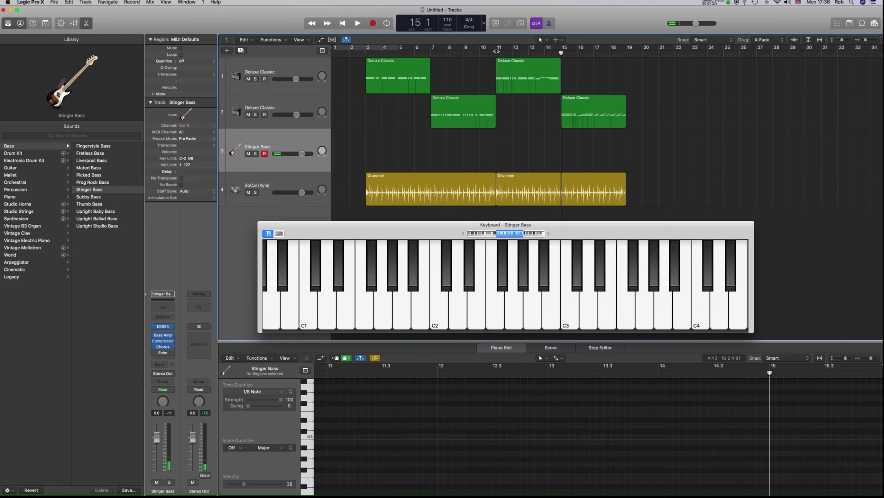
click(496, 51)
click(515, 69)
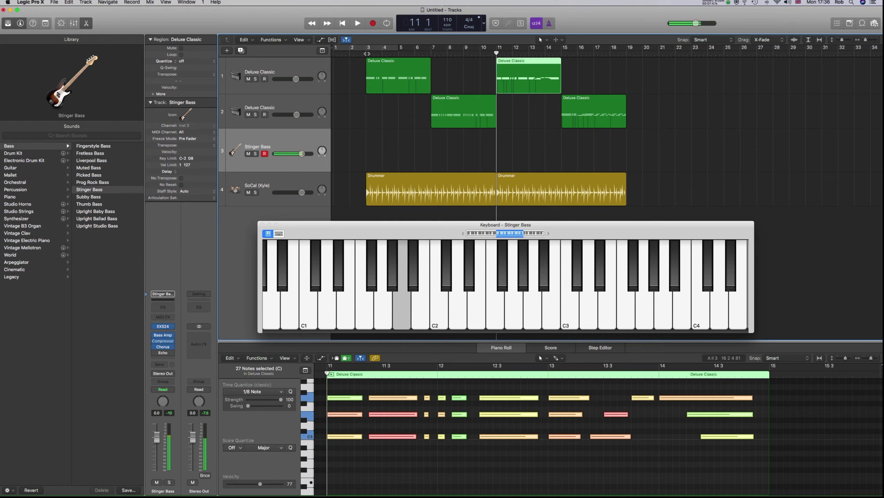
Step: Record a bass part following the D, G, C and A chord roots on the Stinger Bass track from bar 3 through bar 17
click(367, 52)
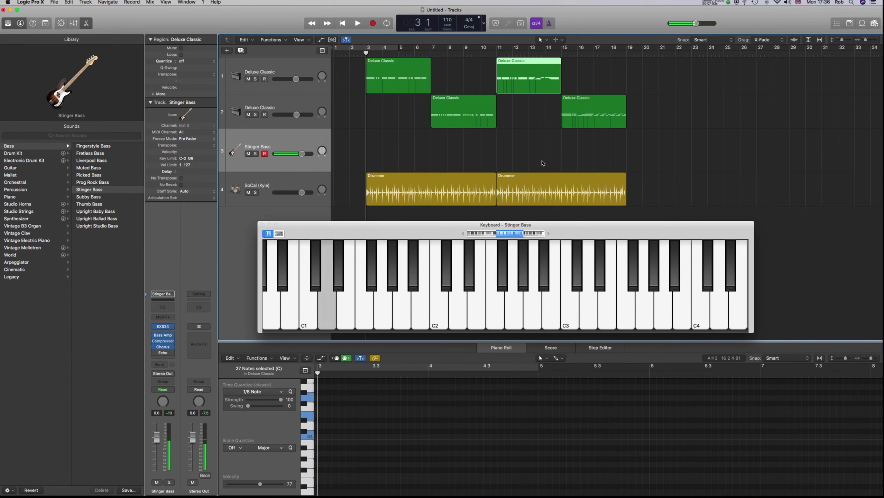
key(r)
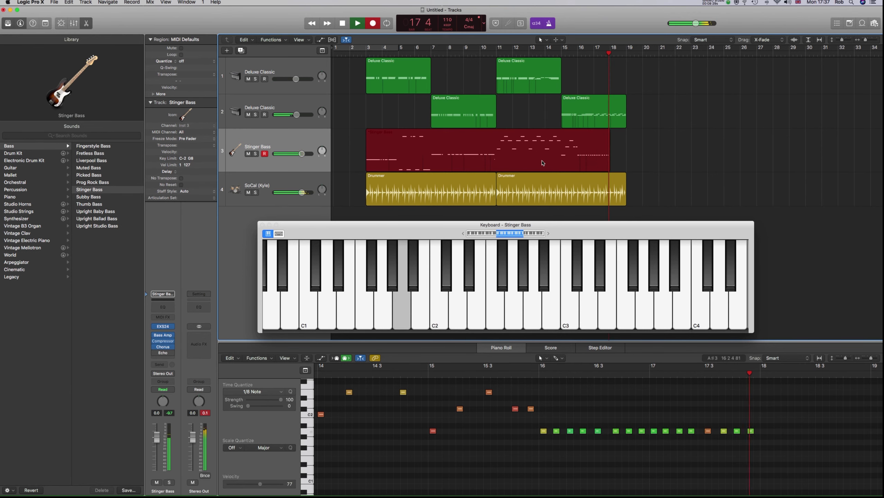
key(space)
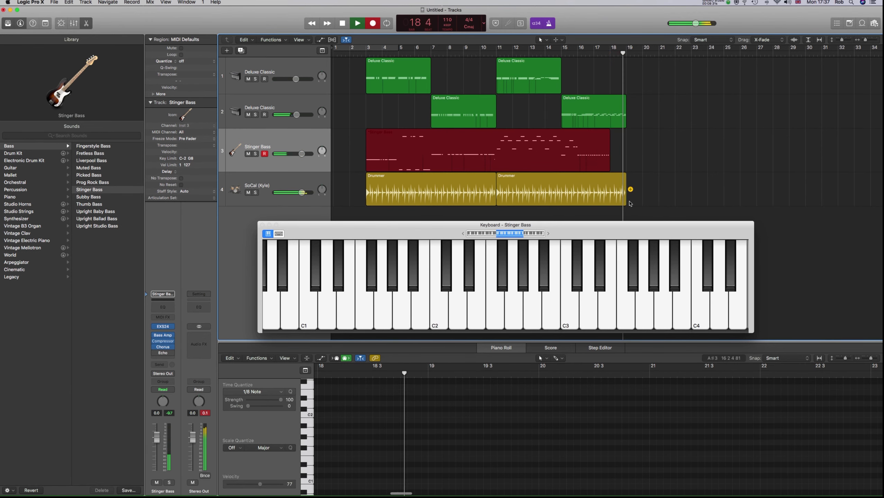
Step: Quantize all notes of the Stinger Bass region to 1/8 notes
scroll(600, 157, right, 1)
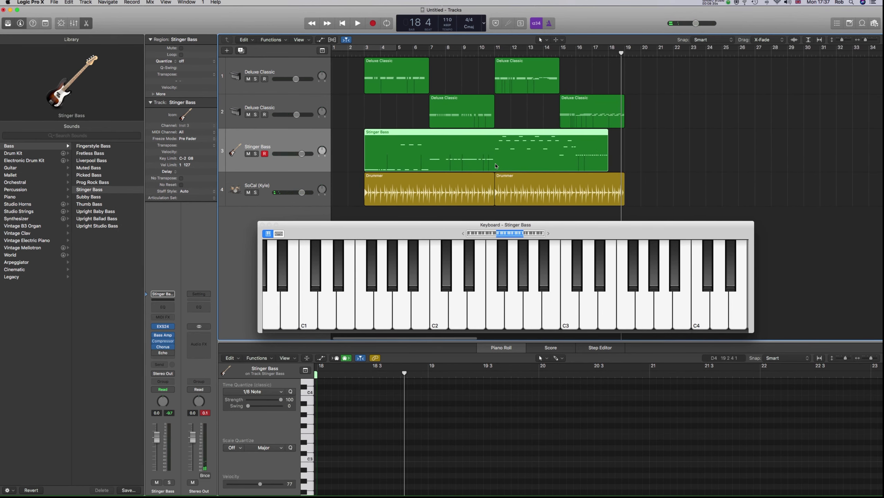
scroll(479, 466, down, 10)
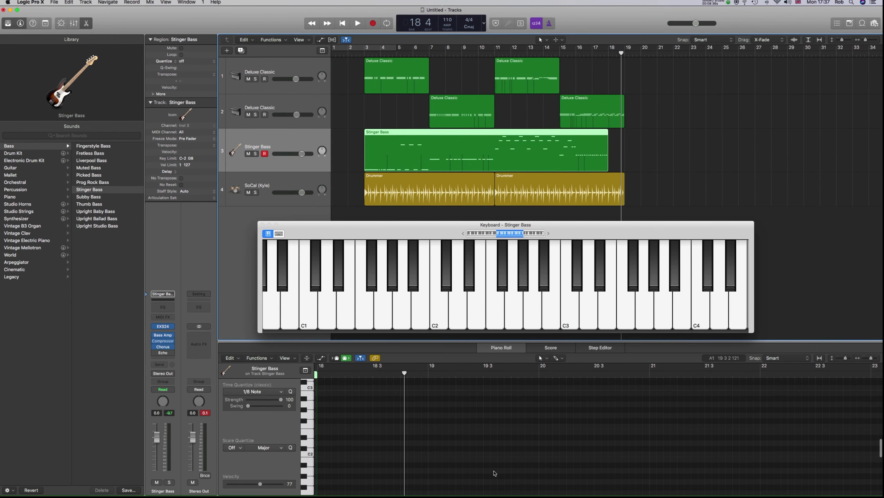
scroll(494, 473, up, 10)
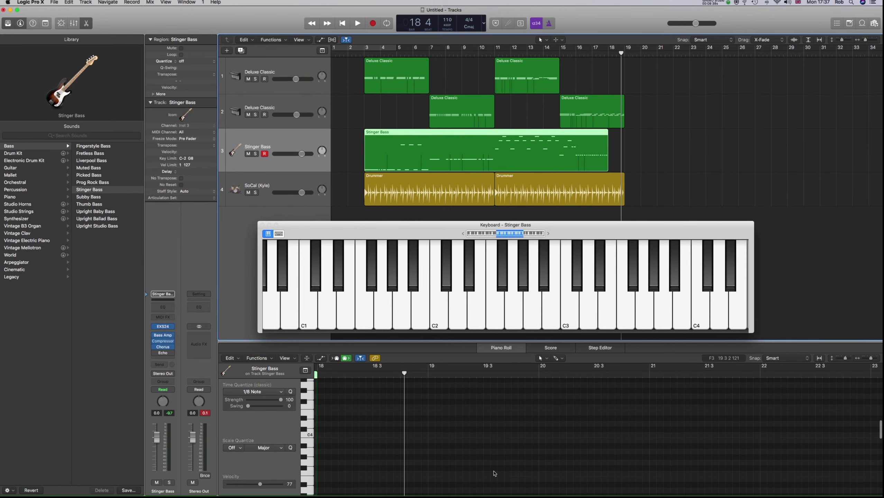
scroll(494, 473, left, 5)
scroll(495, 473, left, 5)
scroll(494, 473, down, 5)
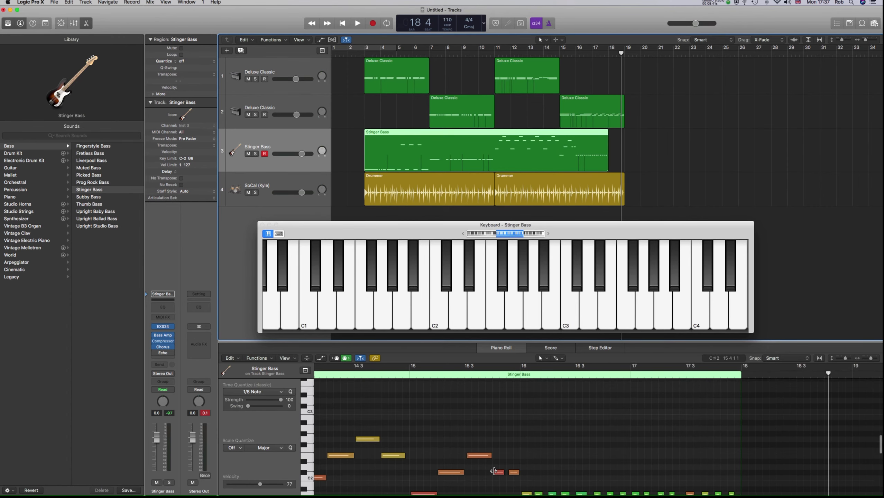
scroll(495, 473, left, 5)
scroll(495, 473, up, 2)
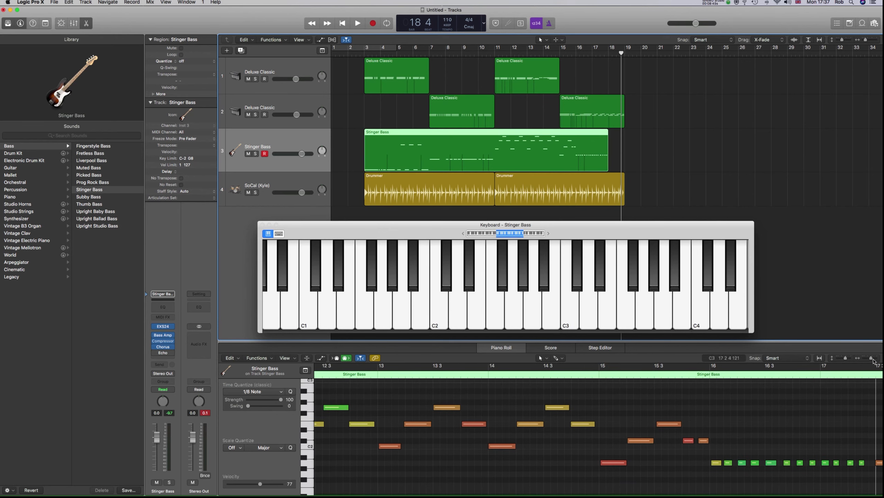
drag(871, 359, 870, 359)
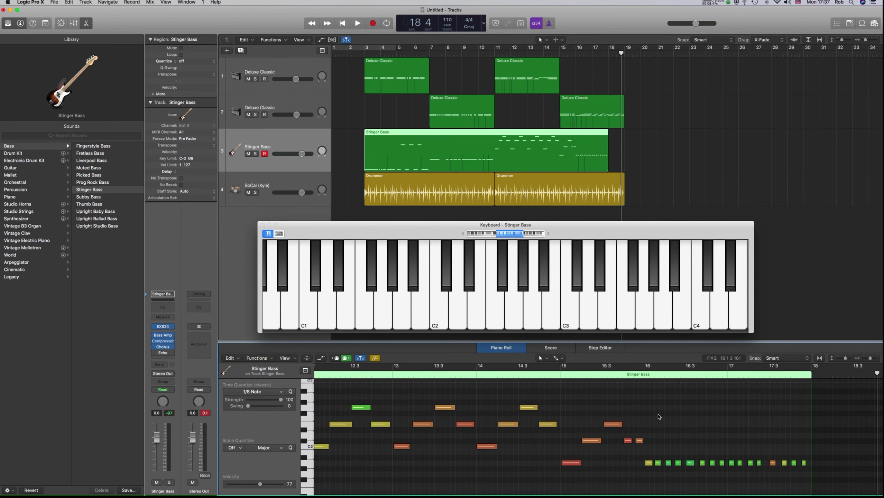
scroll(657, 416, left, 3)
scroll(657, 415, right, 3)
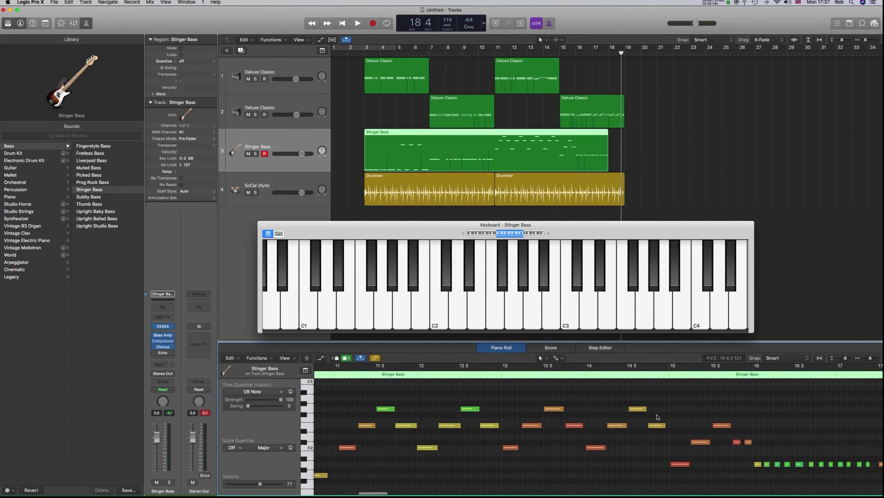
drag(871, 359, 868, 359)
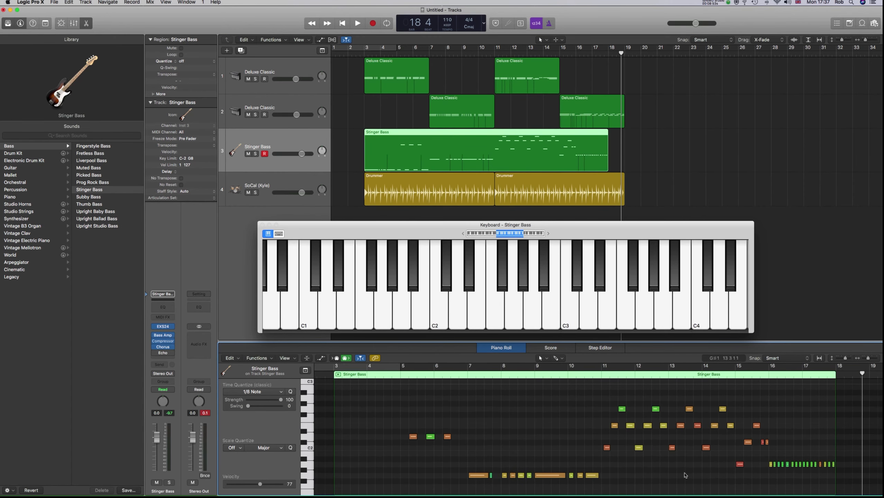
scroll(684, 475, down, 4)
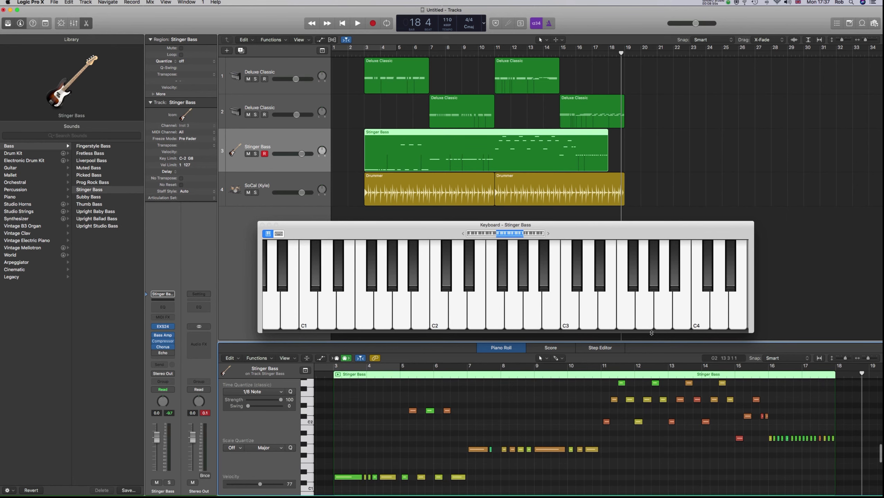
drag(653, 342, 652, 312)
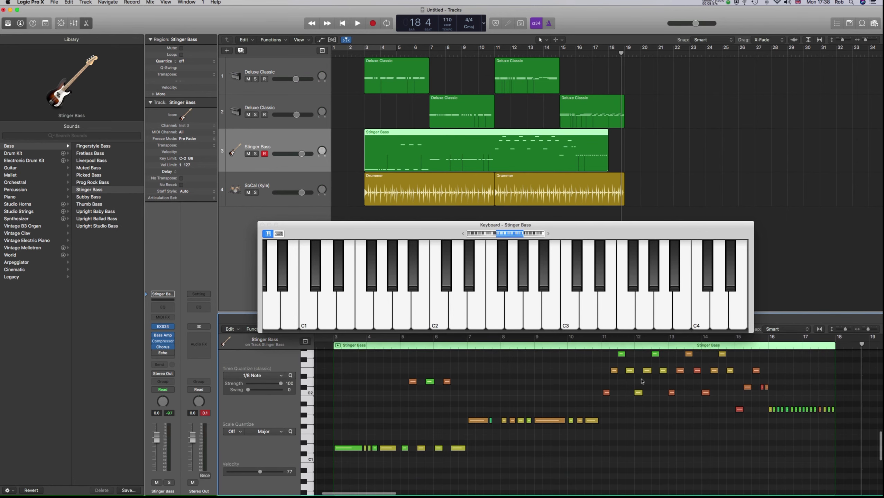
scroll(642, 382, up, 2)
scroll(643, 382, down, 2)
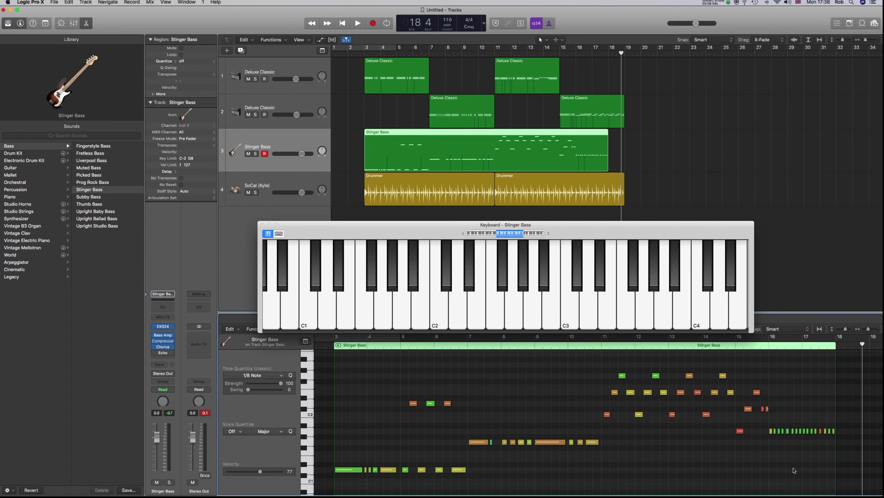
drag(850, 481, 317, 374)
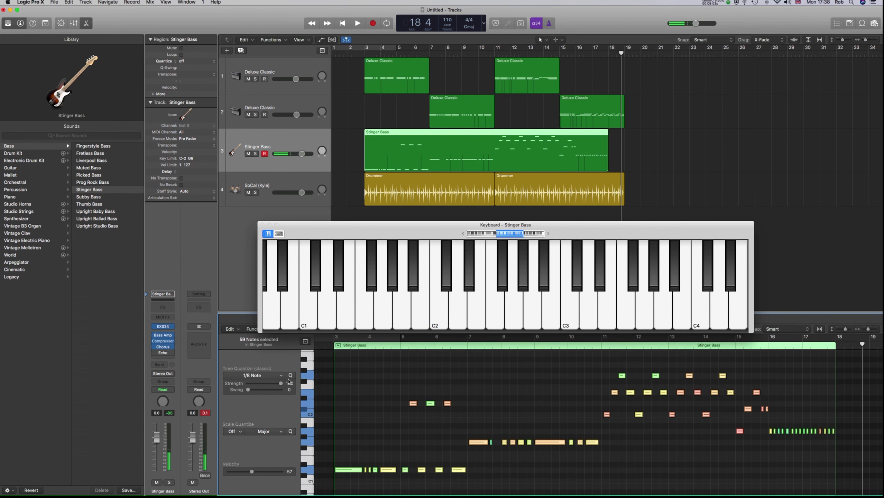
click(290, 375)
click(480, 392)
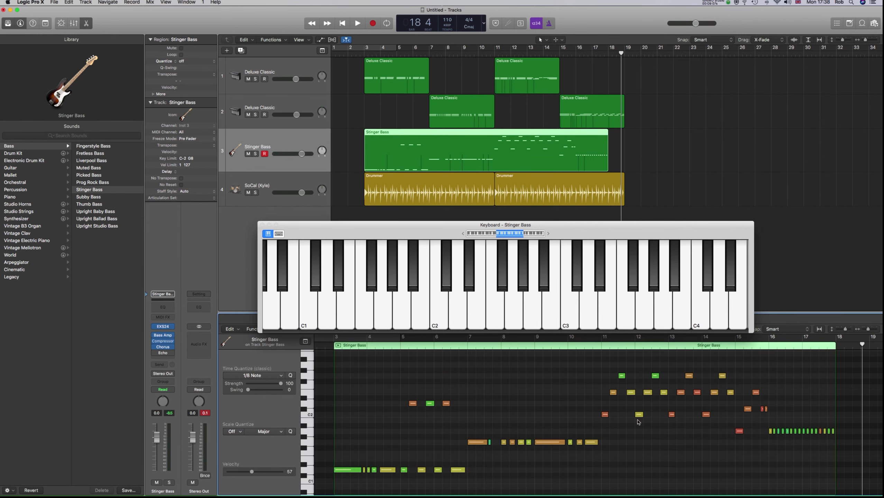
Step: Hide the Piano Roll, reopening the Stinger Bass region in it once before hiding it again
click(86, 24)
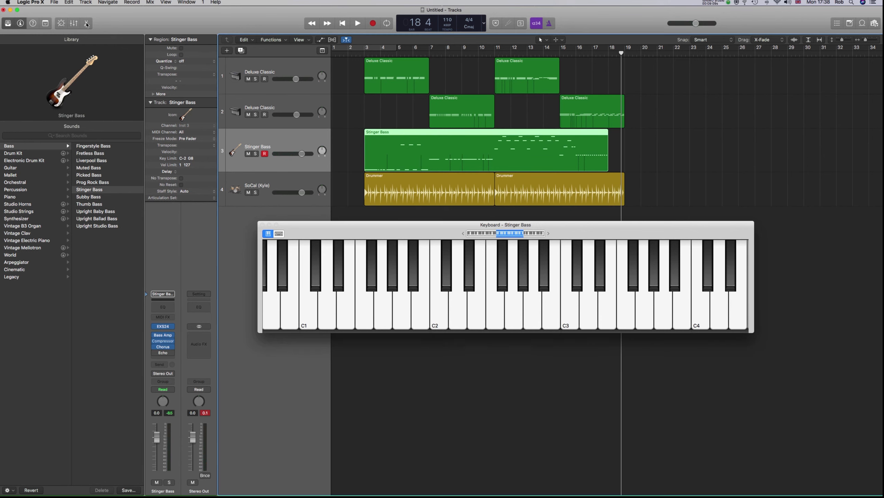
double_click(418, 148)
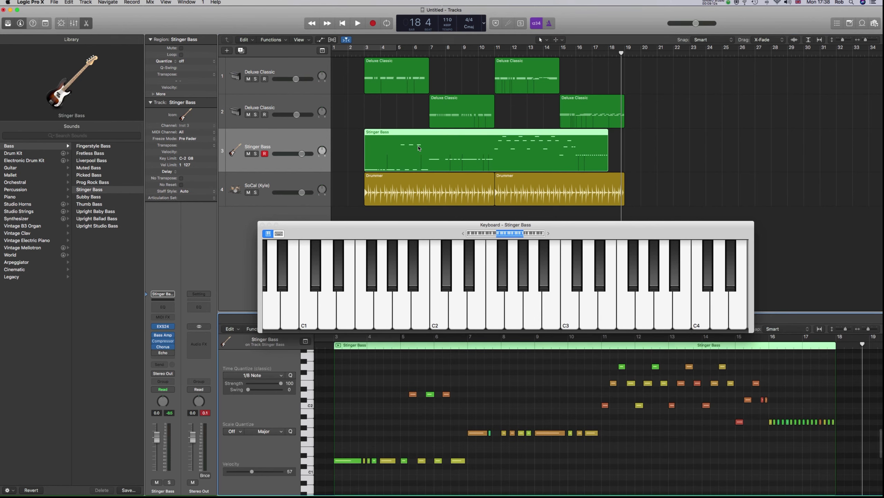
click(86, 24)
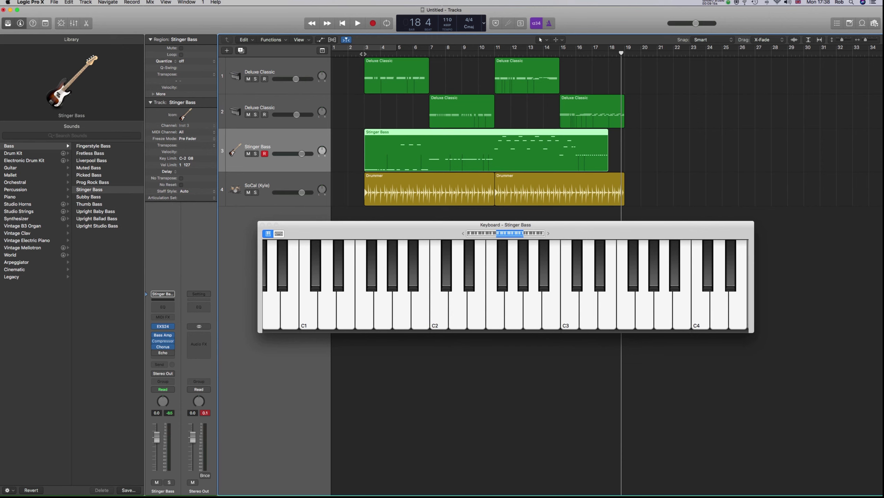
Step: Play the finished arrangement from bar 3 to the end to hear the chords, bass and drums together
click(363, 54)
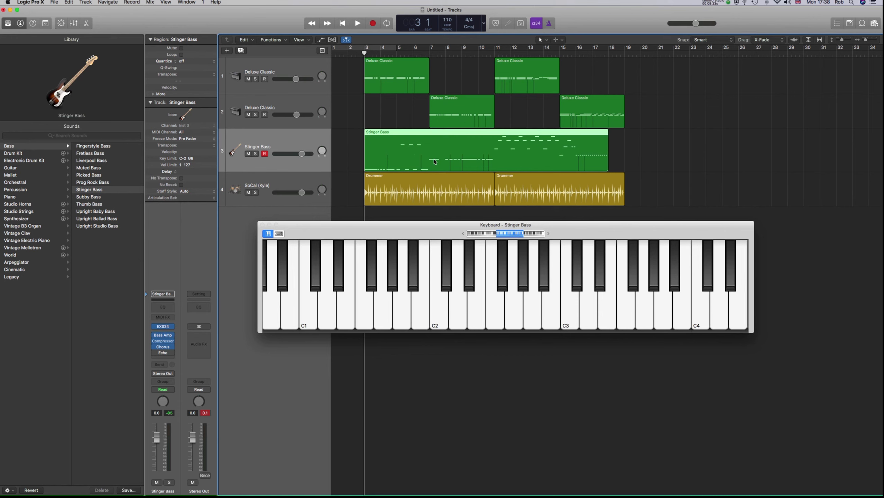
key(space)
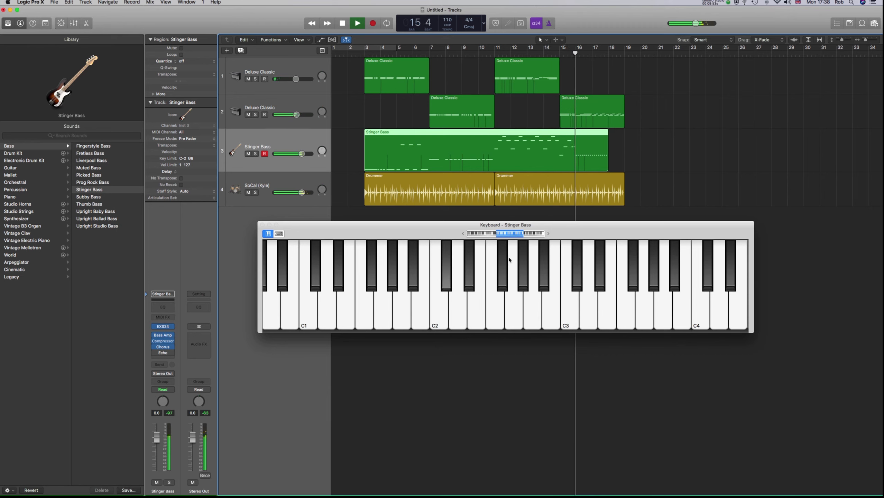
click(402, 308)
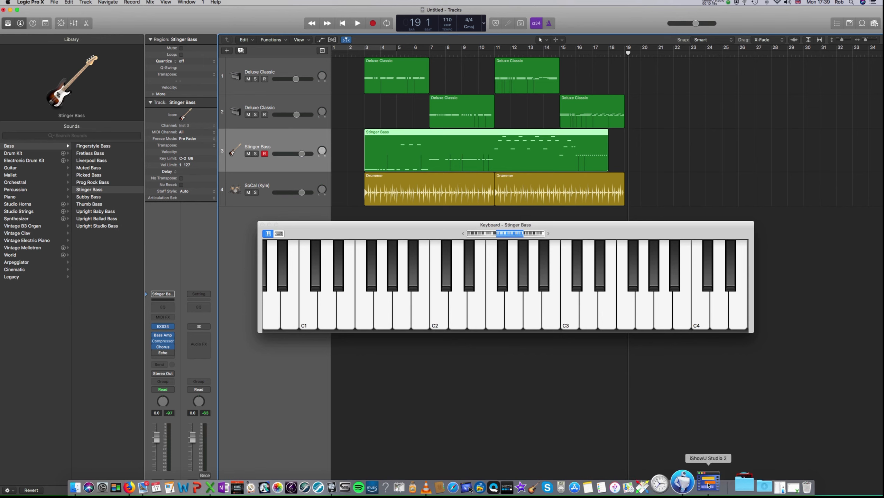
right_click(708, 484)
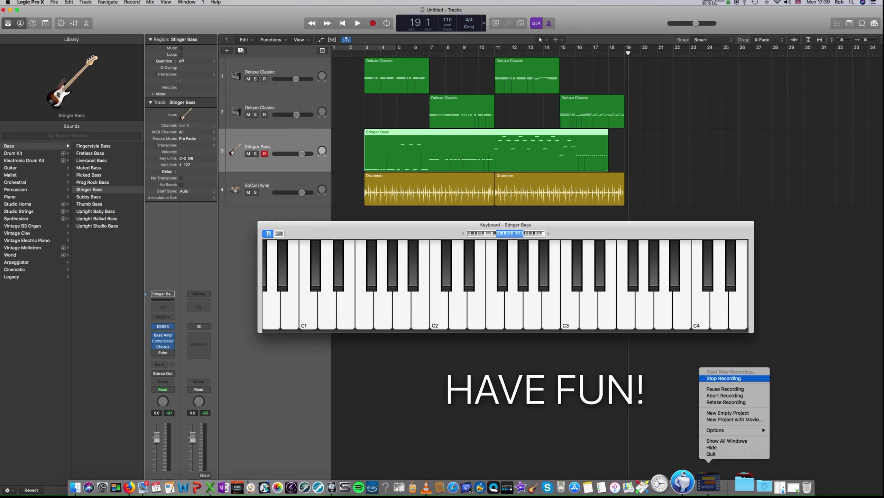